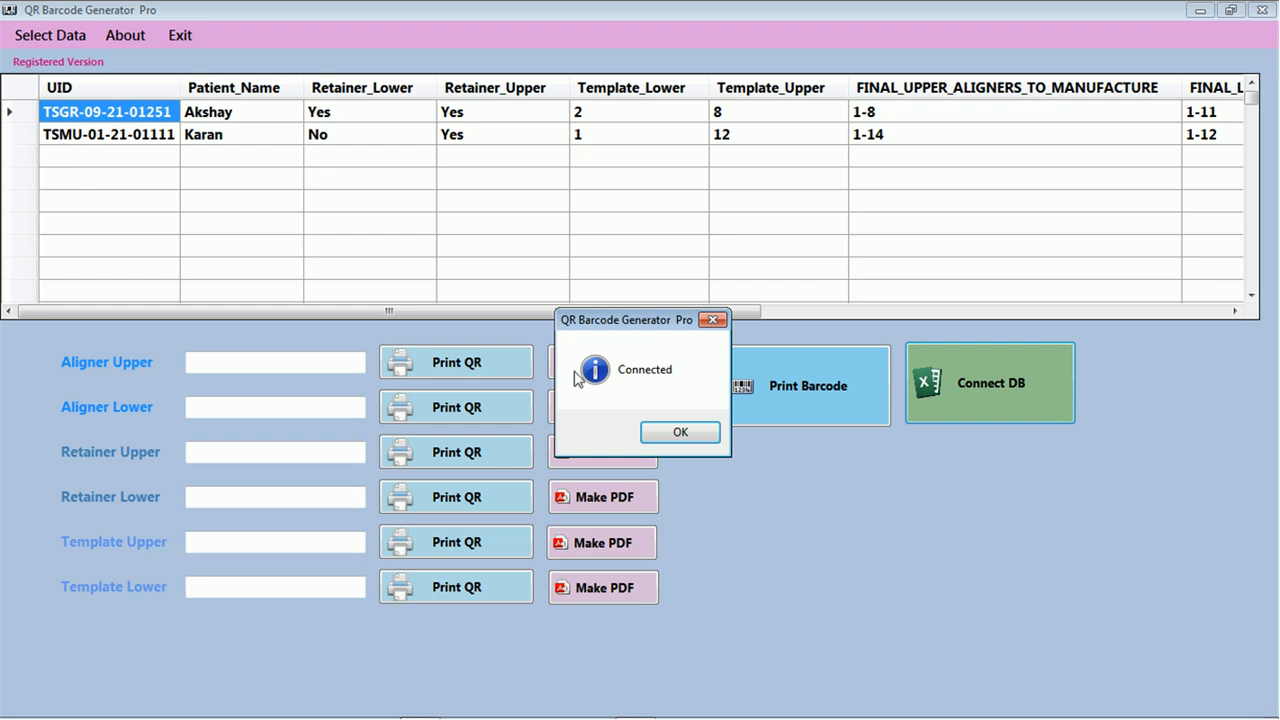
- Acknowledge the database connection, select the first patient record, and open a print preview of its upper aligner QR labels
left_click(652, 432)
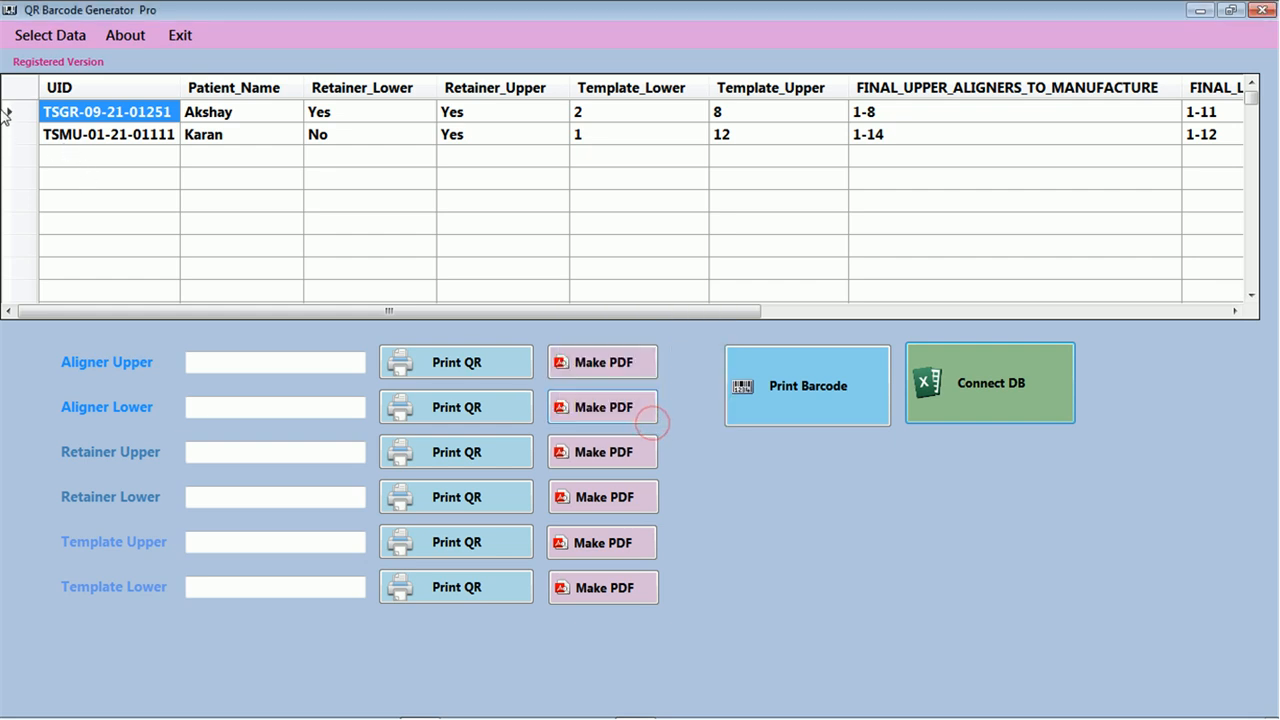
left_click(17, 134)
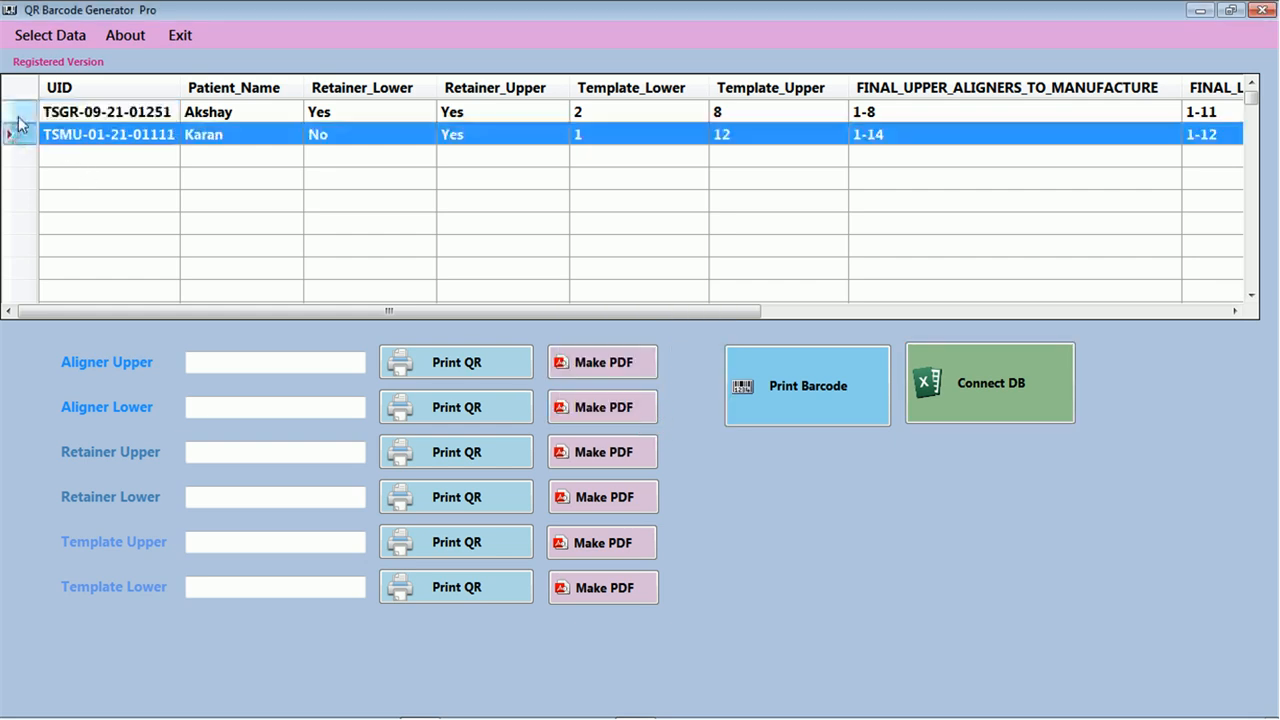
left_click(15, 112)
left_click(426, 364)
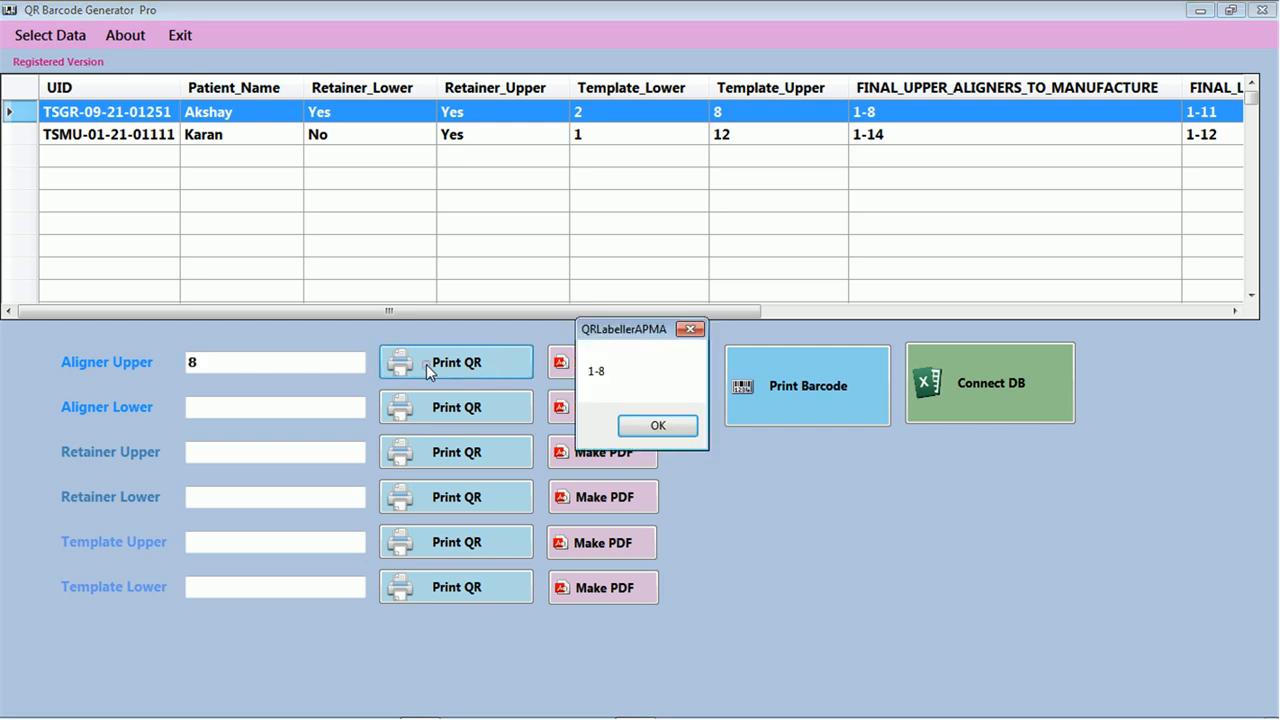
left_click(646, 428)
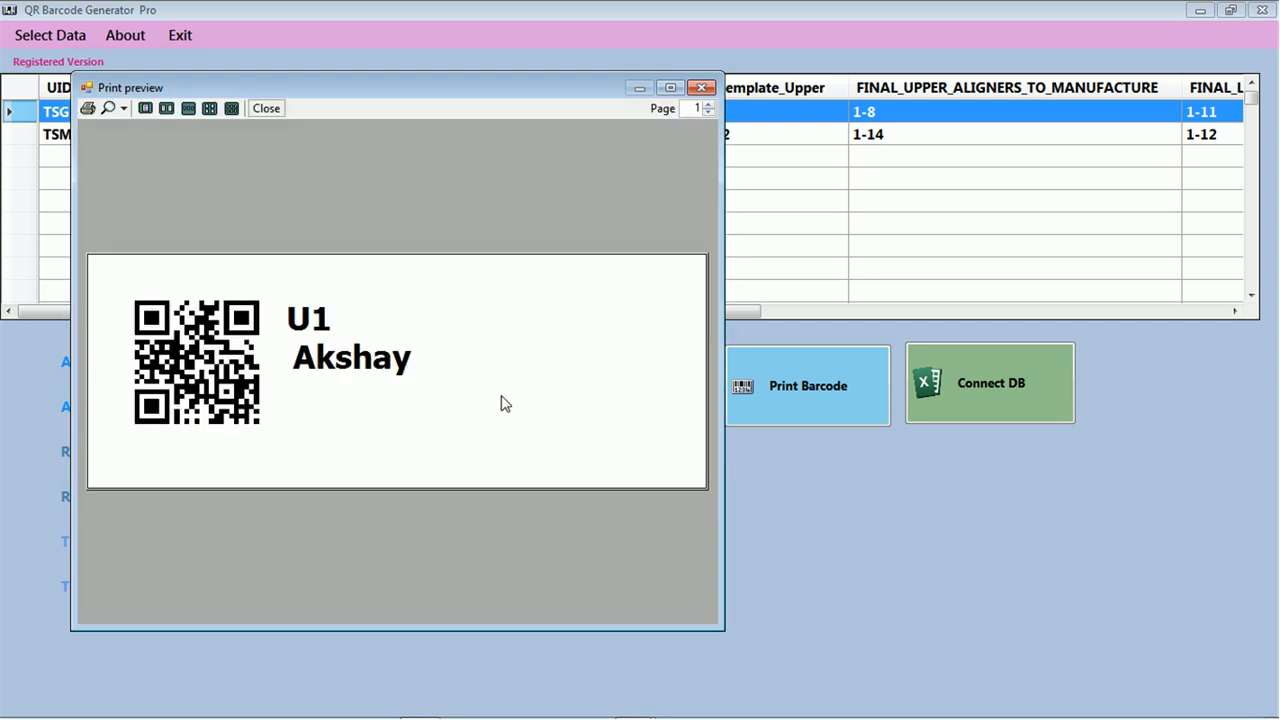
- Check the upper aligner QR labels through page 8, print them and close the preview
left_click(708, 107)
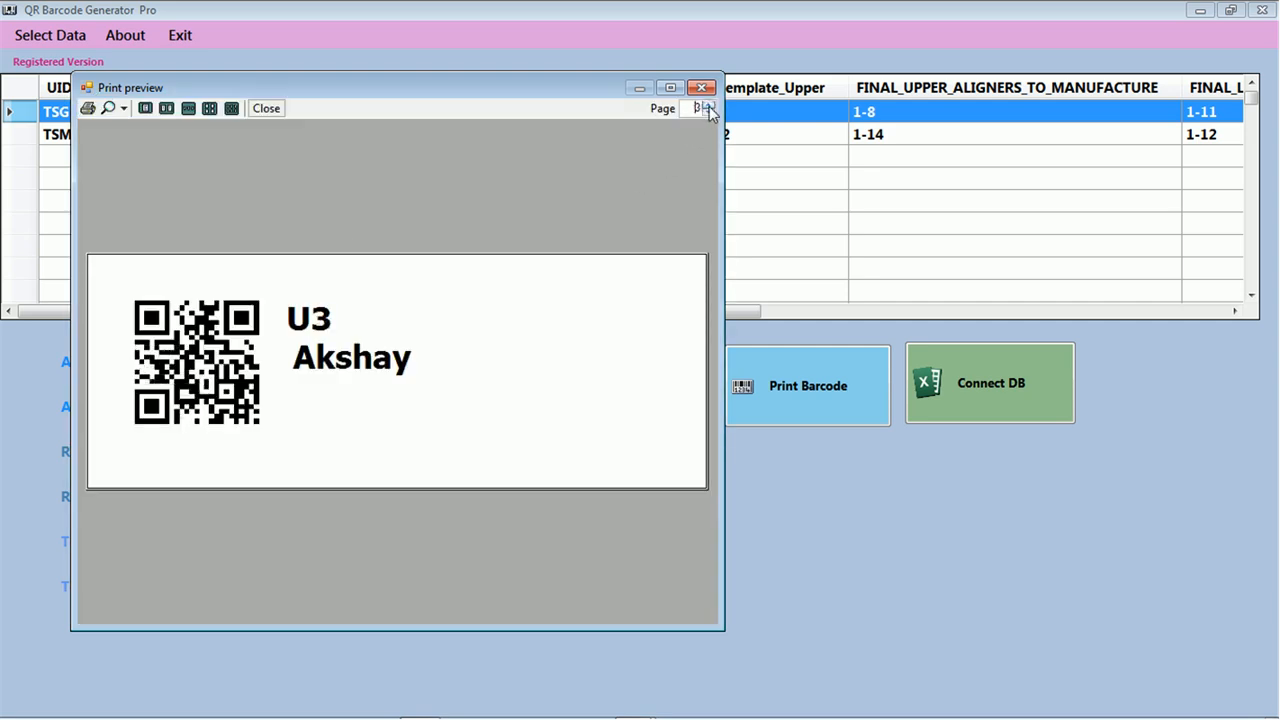
left_click(708, 107)
left_click(708, 107)
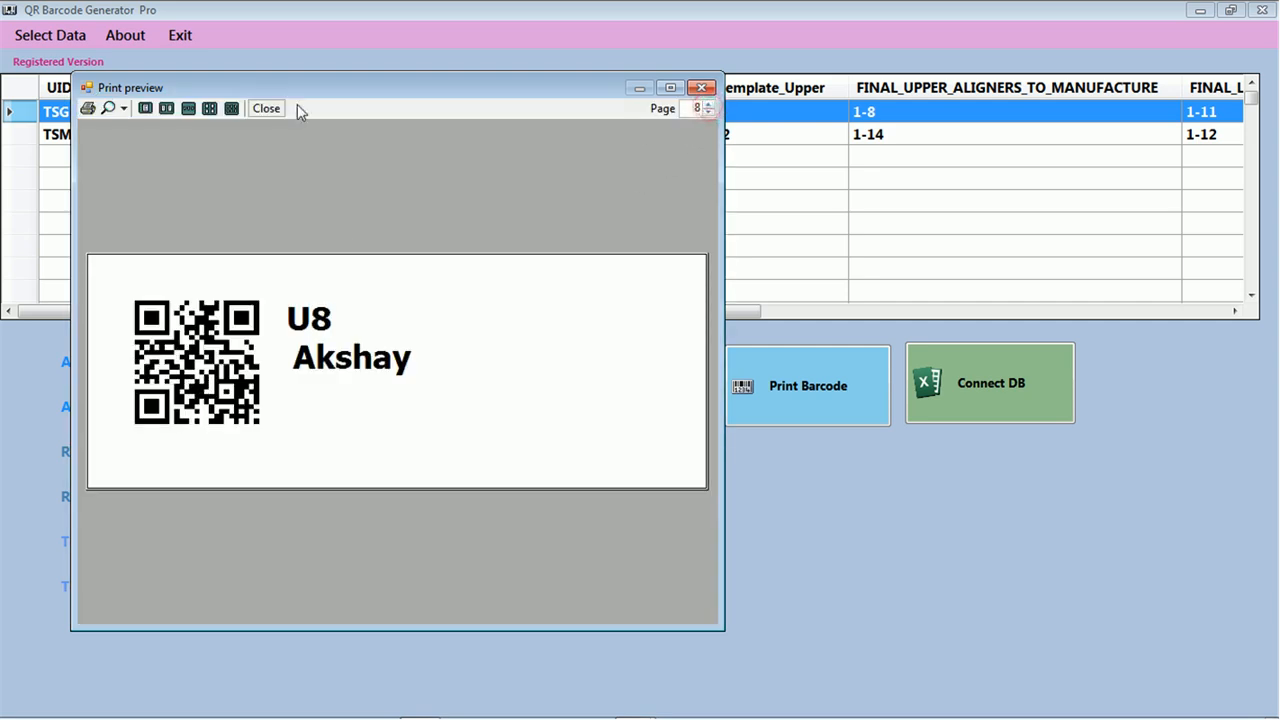
left_click(90, 110)
left_click(266, 108)
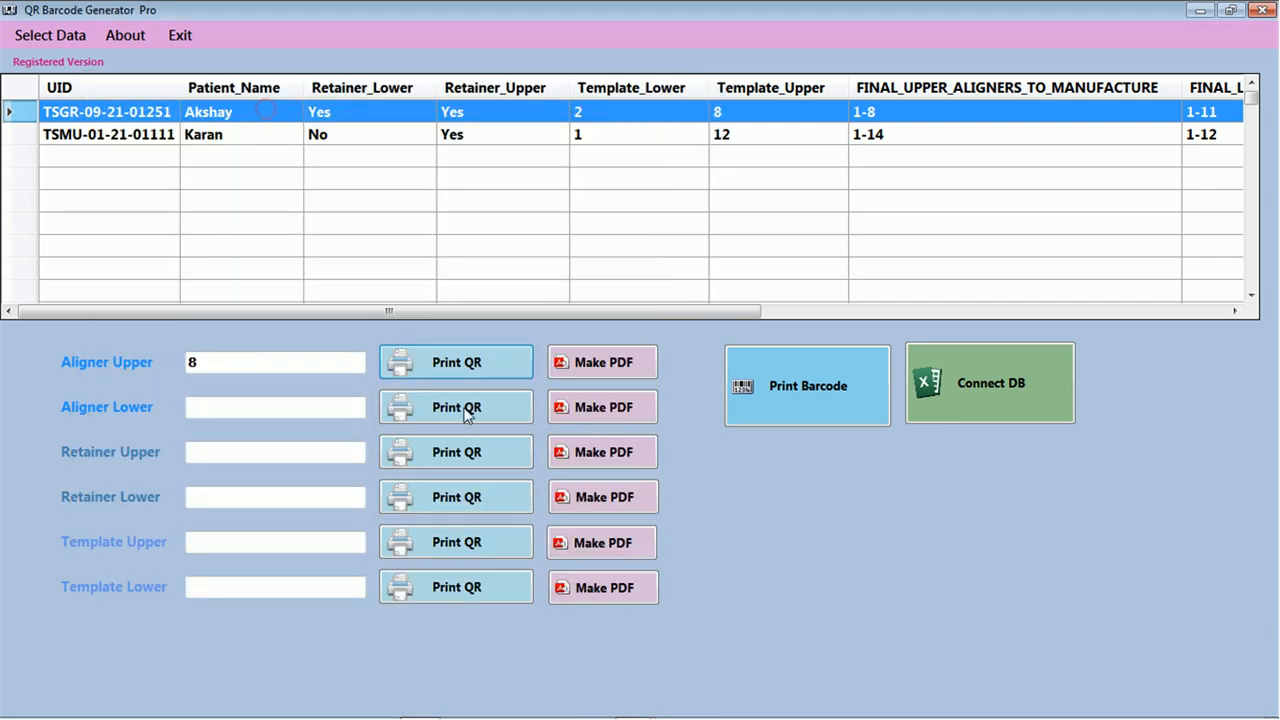
- Generate the first patient's upper aligner QR labels as a PDF and review all its pages
left_click(600, 370)
left_click(648, 425)
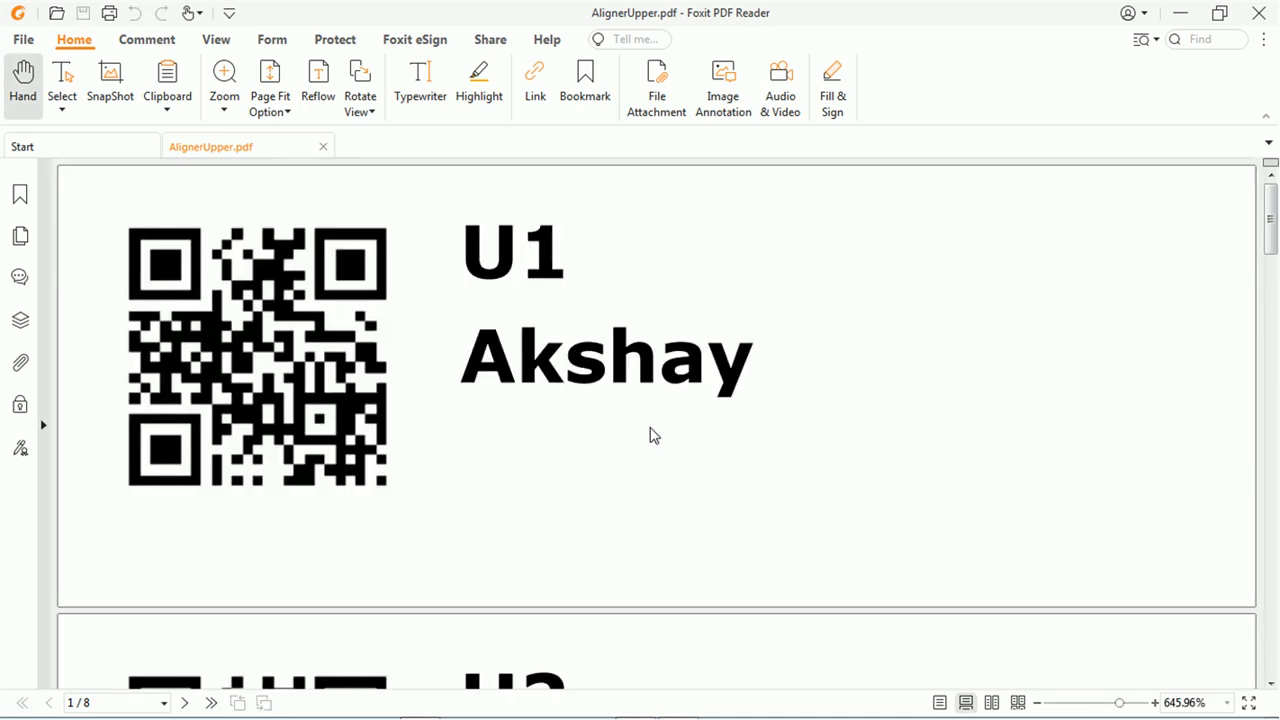
scroll(650, 436, "down", 12)
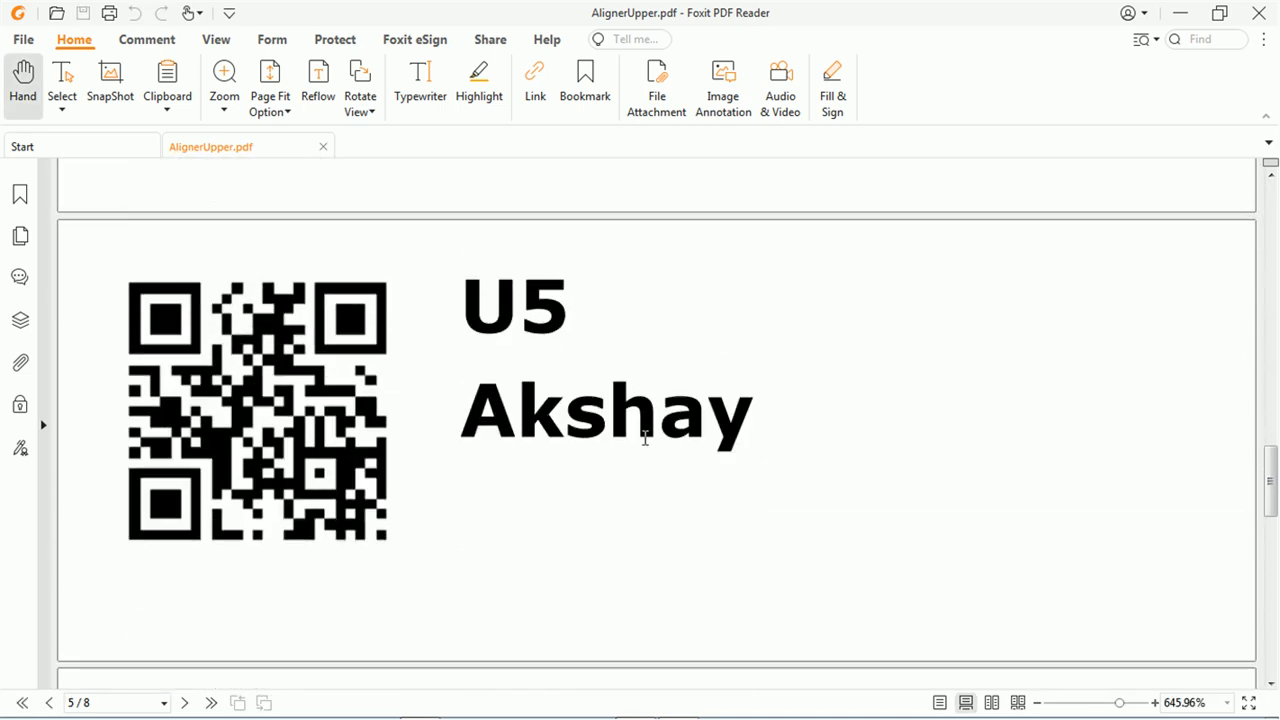
scroll(645, 438, "down", 9)
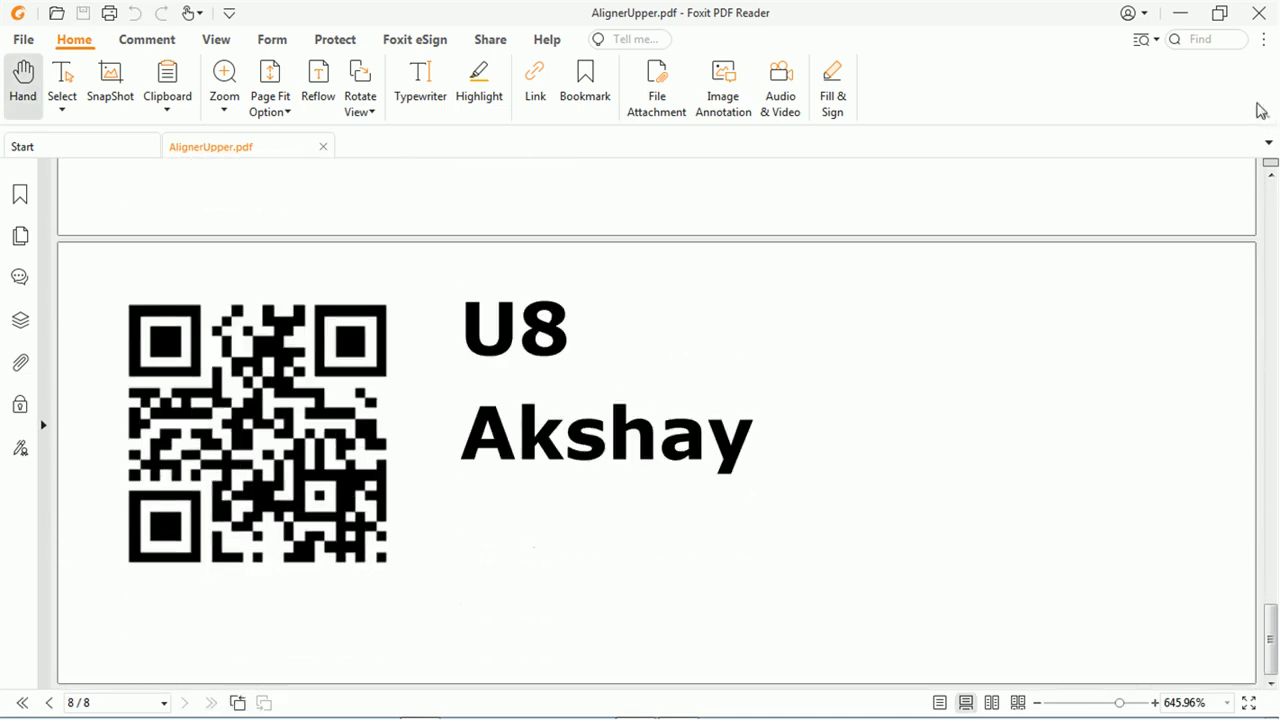
left_click(1258, 13)
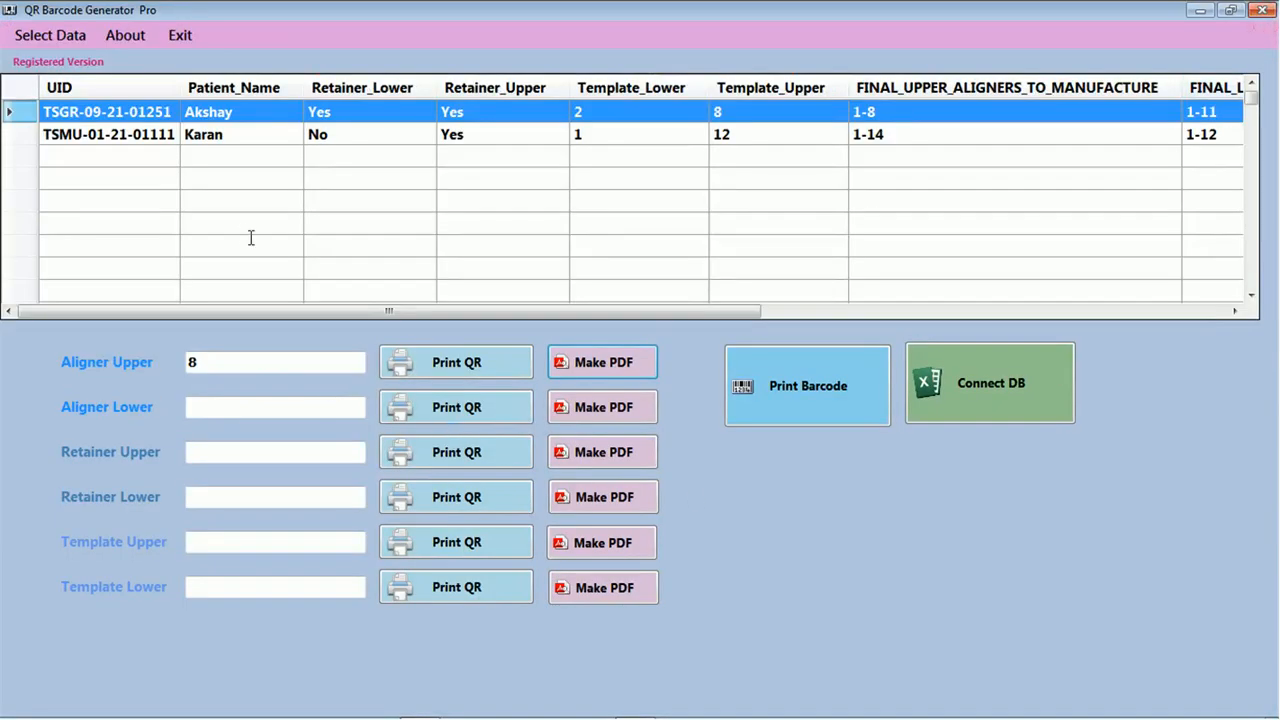
- Preview the first patient's lower aligner QR labels for printing, and close the preview
left_click(434, 410)
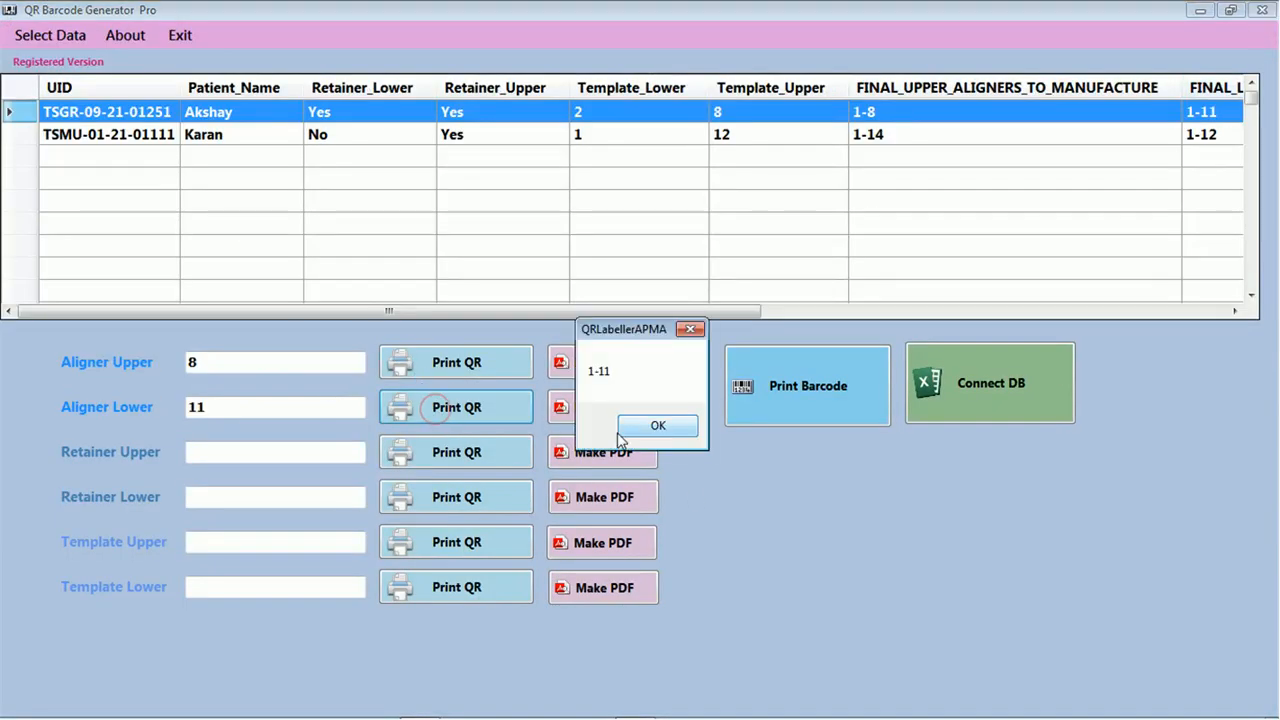
left_click(654, 430)
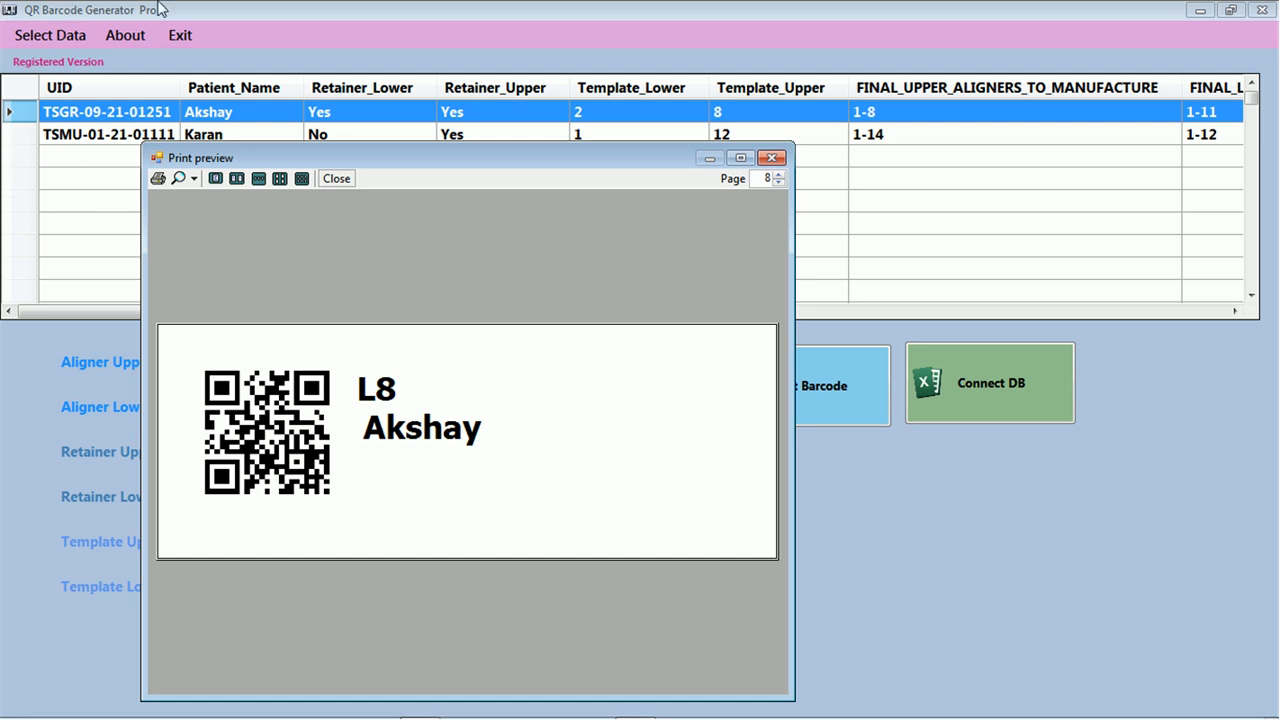
left_click(330, 179)
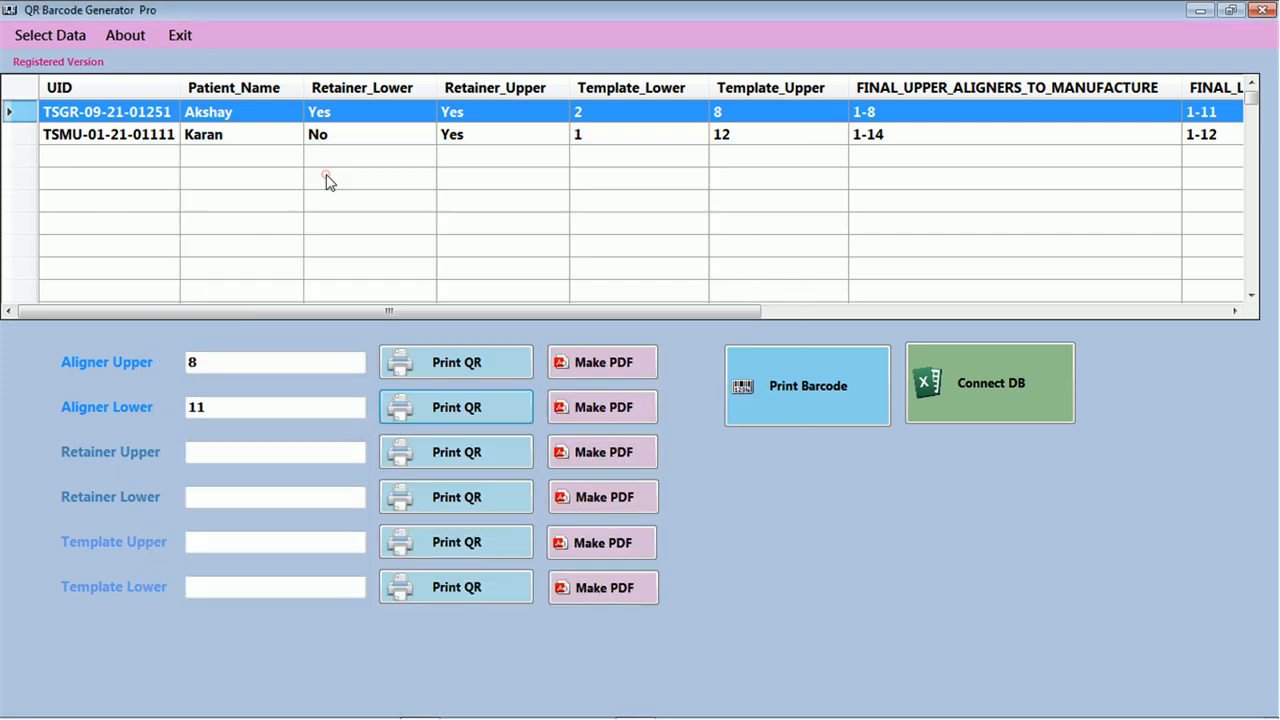
- Generate the first patient's lower aligner QR labels as a PDF and review it through to the last page
left_click(556, 407)
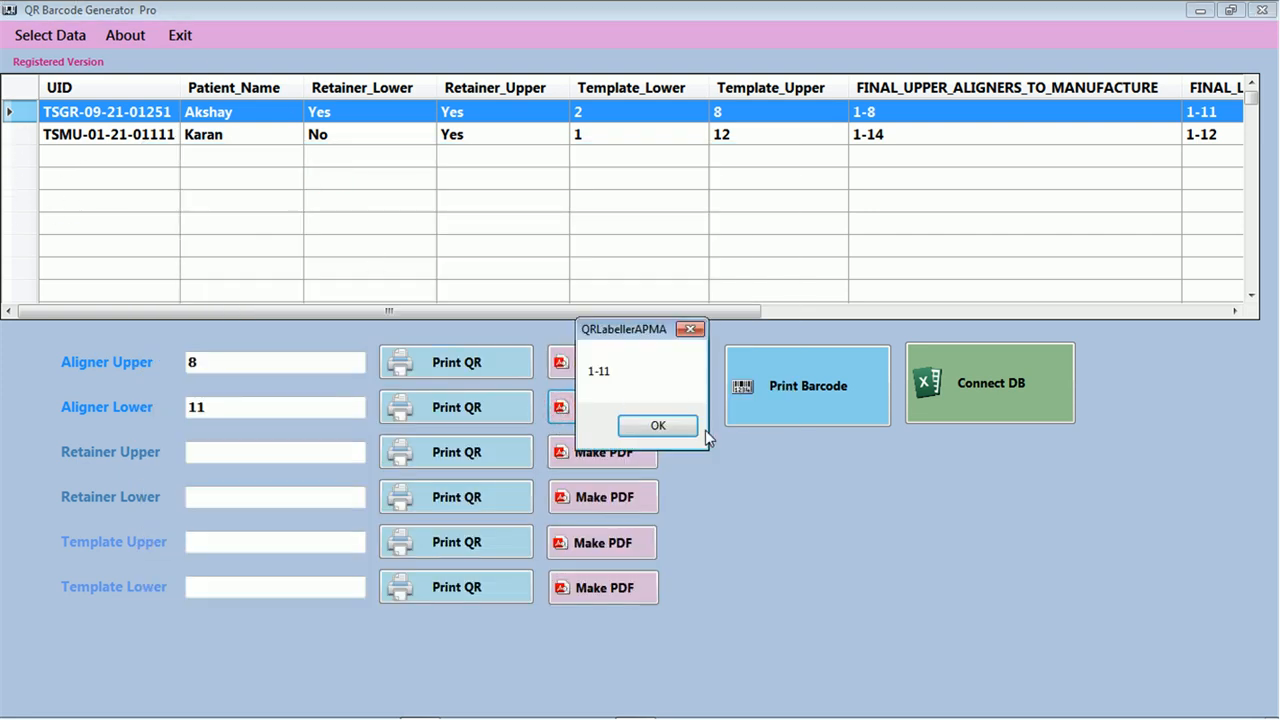
left_click(677, 427)
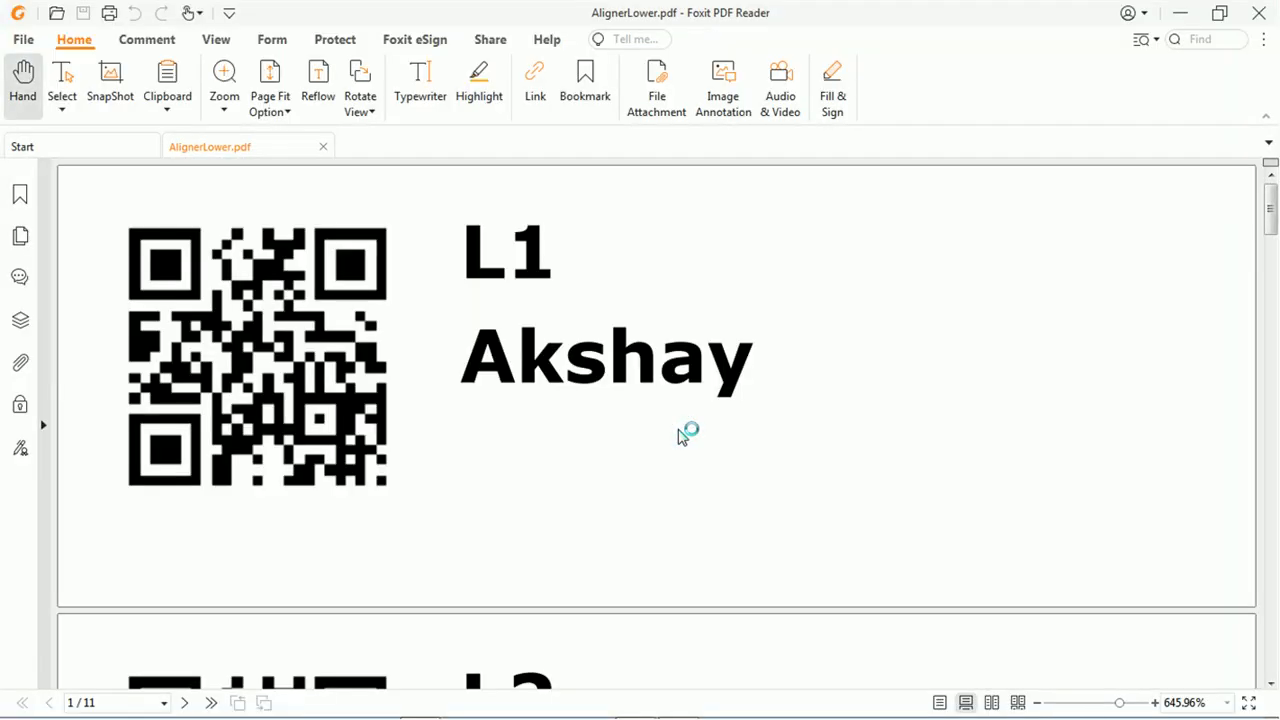
scroll(679, 430, "down", 15)
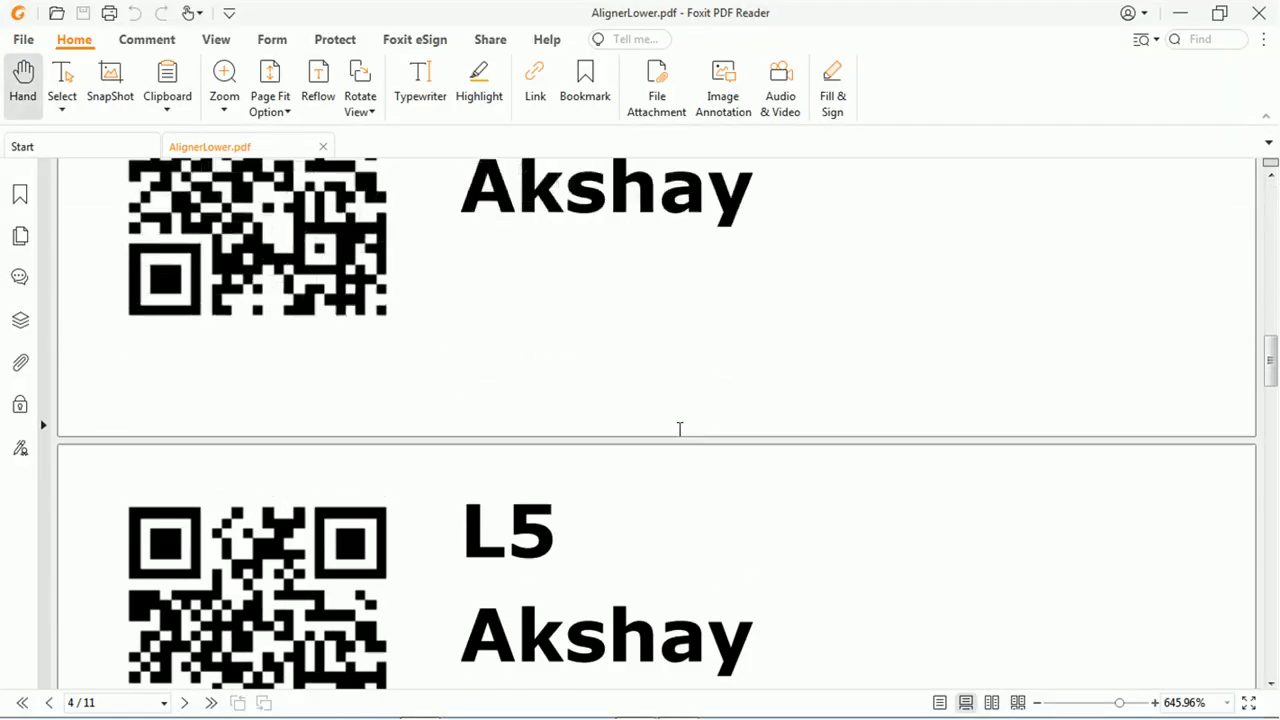
scroll(679, 428, "down", 16)
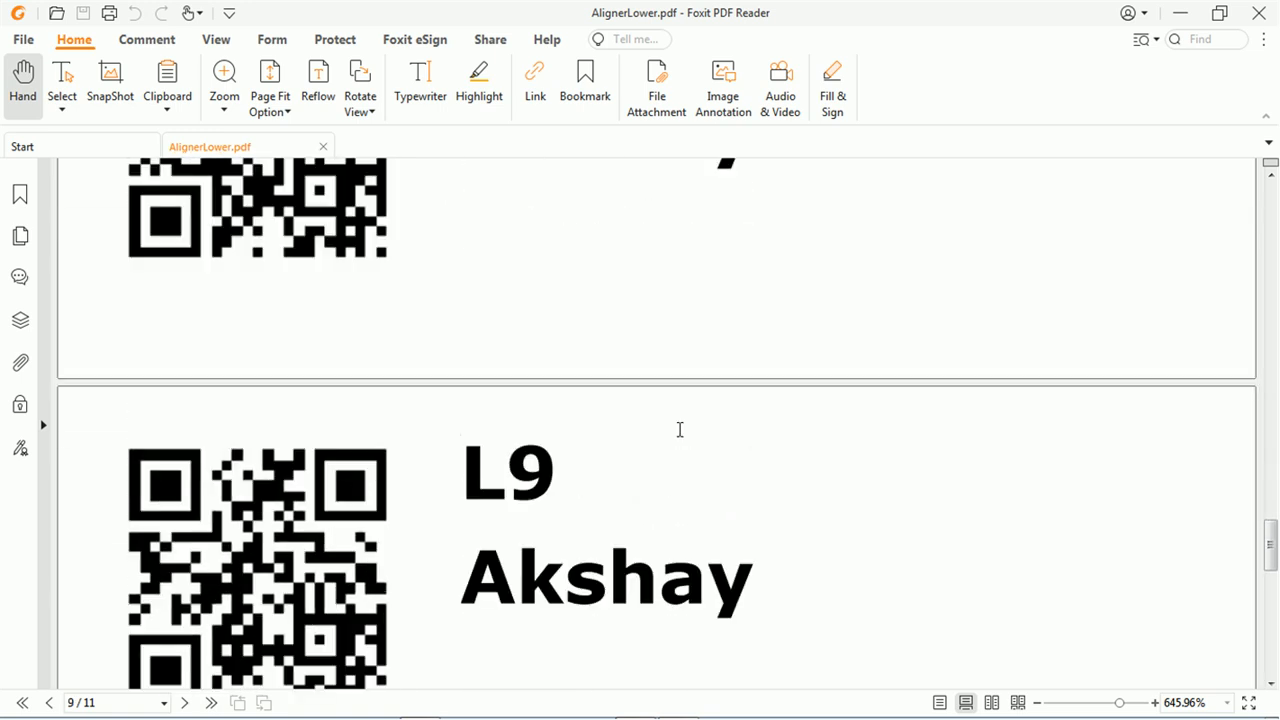
scroll(679, 429, "down", 7)
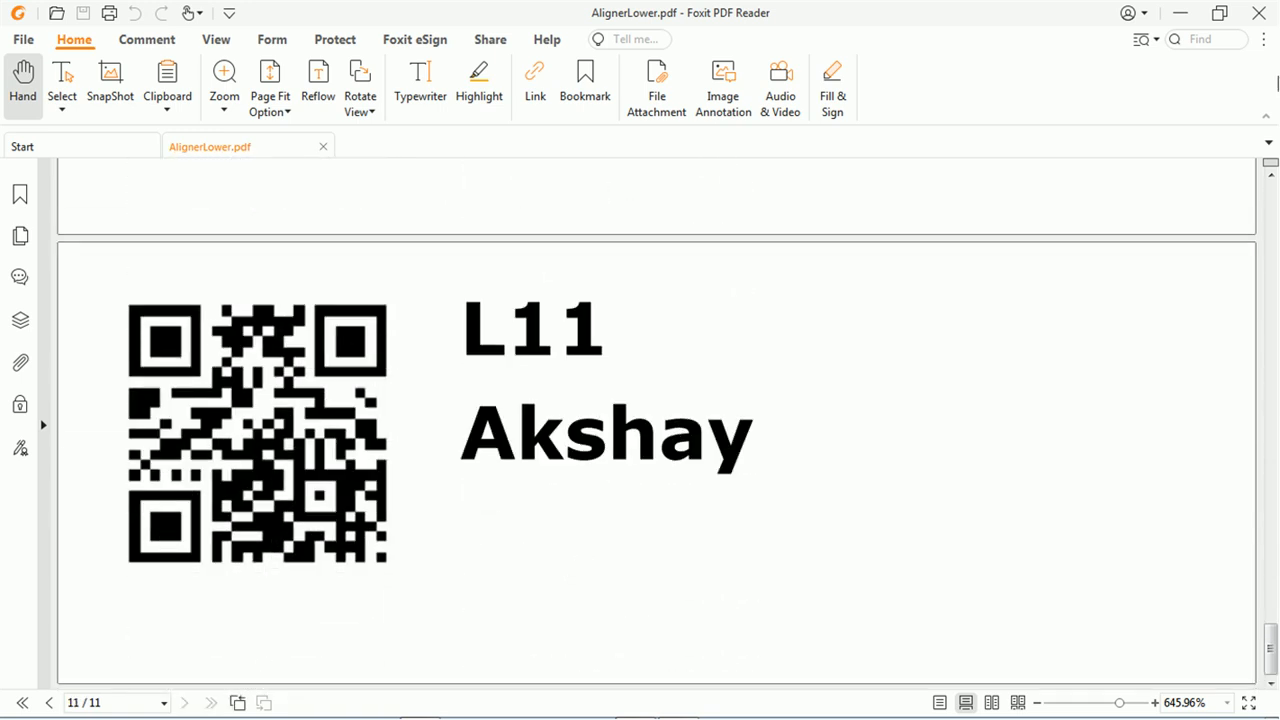
left_click(1258, 13)
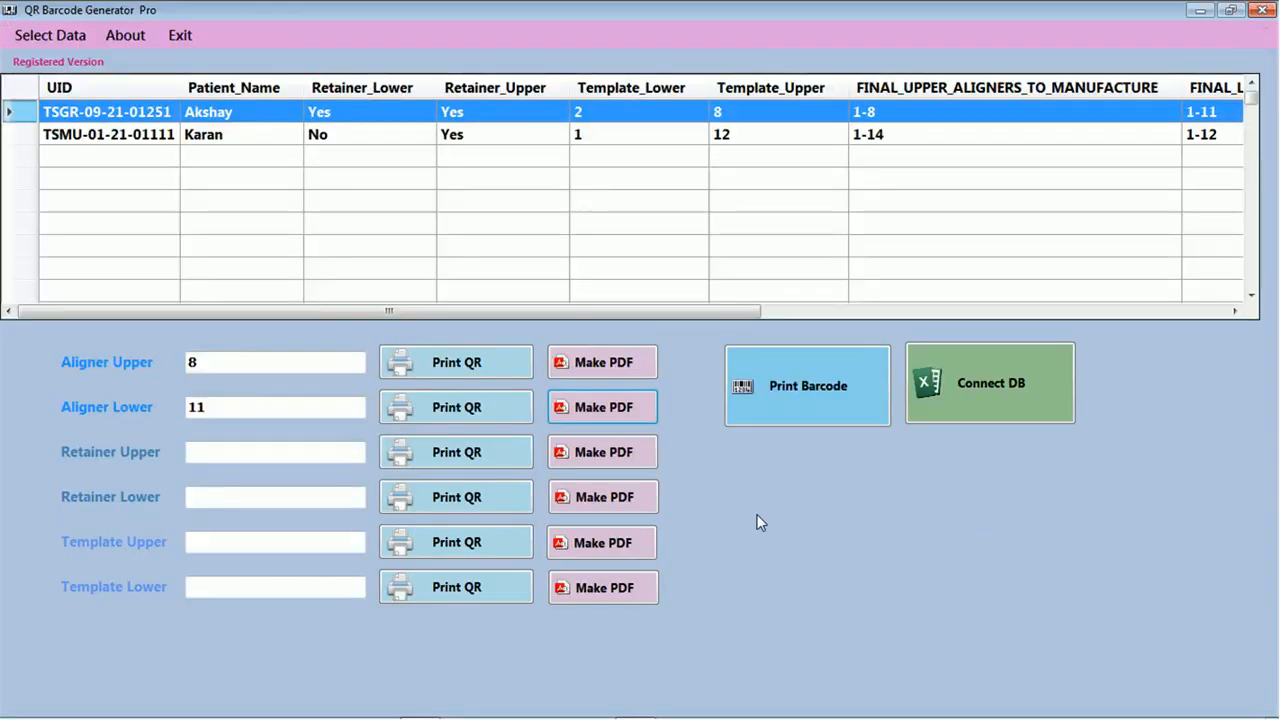
- Preview the first patient's barcode label at full window size and print it
left_click(775, 408)
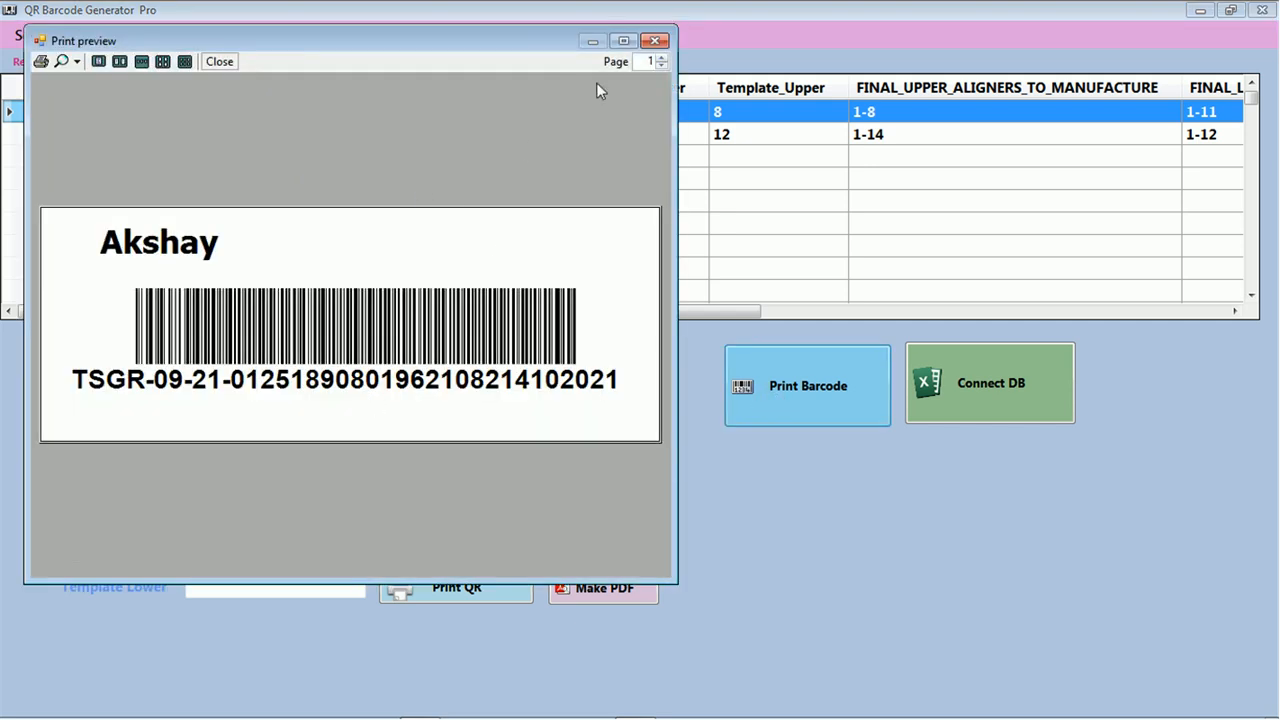
left_click(623, 40)
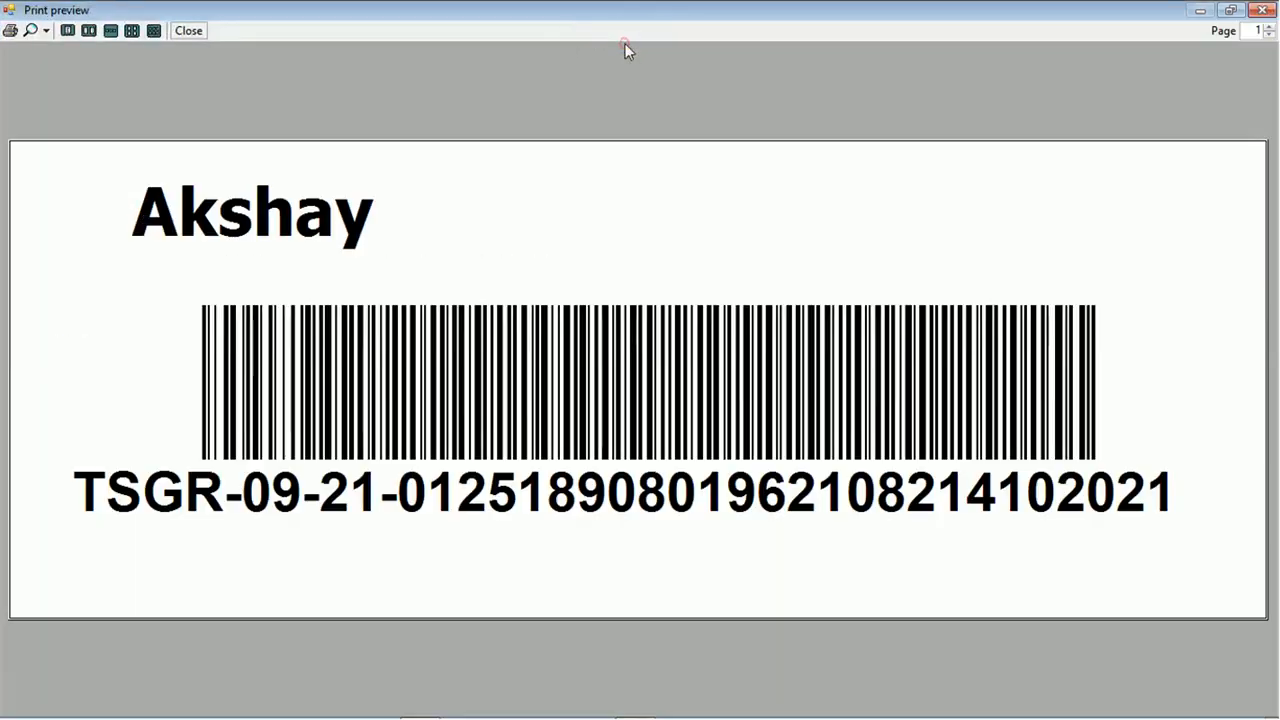
left_click(9, 33)
left_click(203, 34)
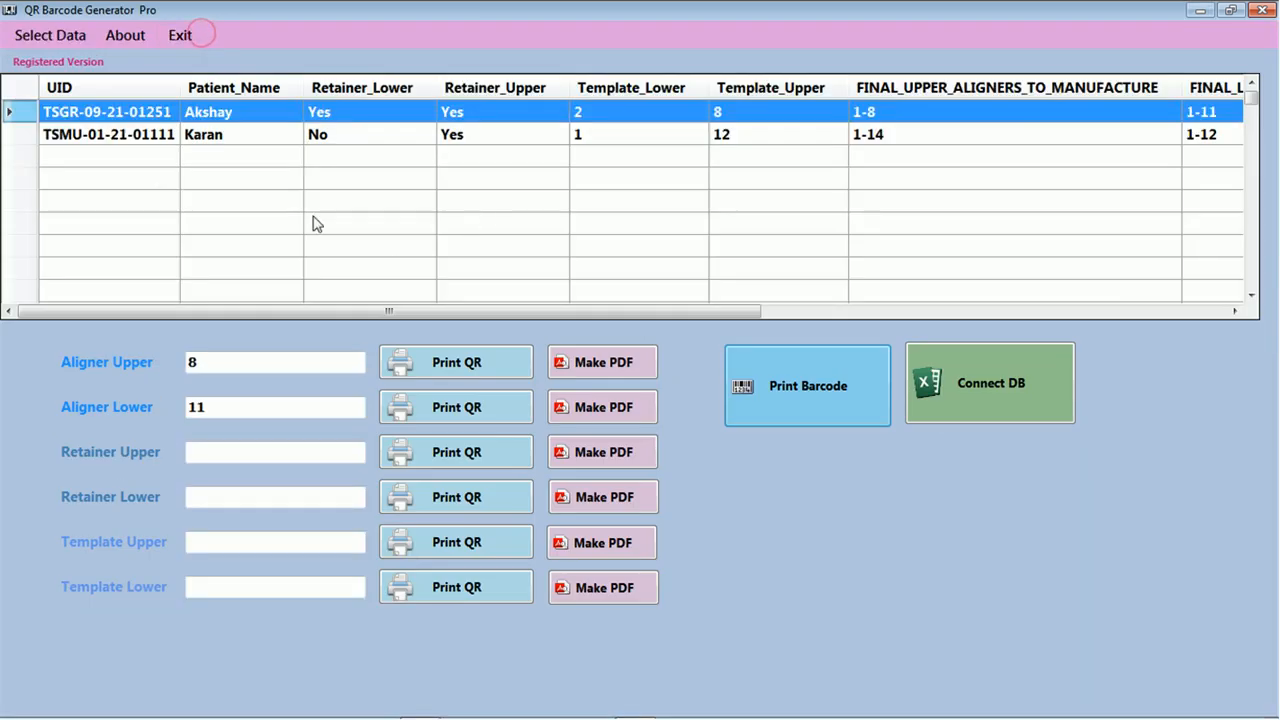
- Select the second patient record and open a print preview of its upper aligner QR labels
left_click(20, 133)
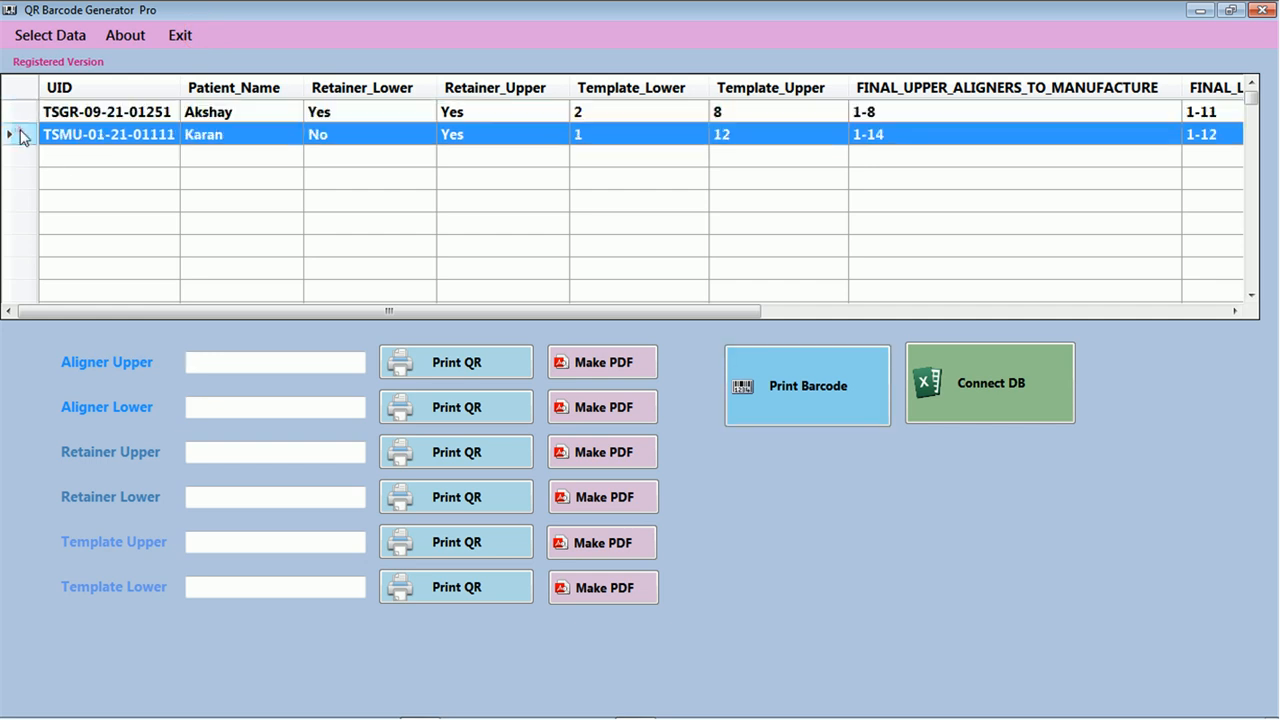
left_click(453, 365)
left_click(620, 426)
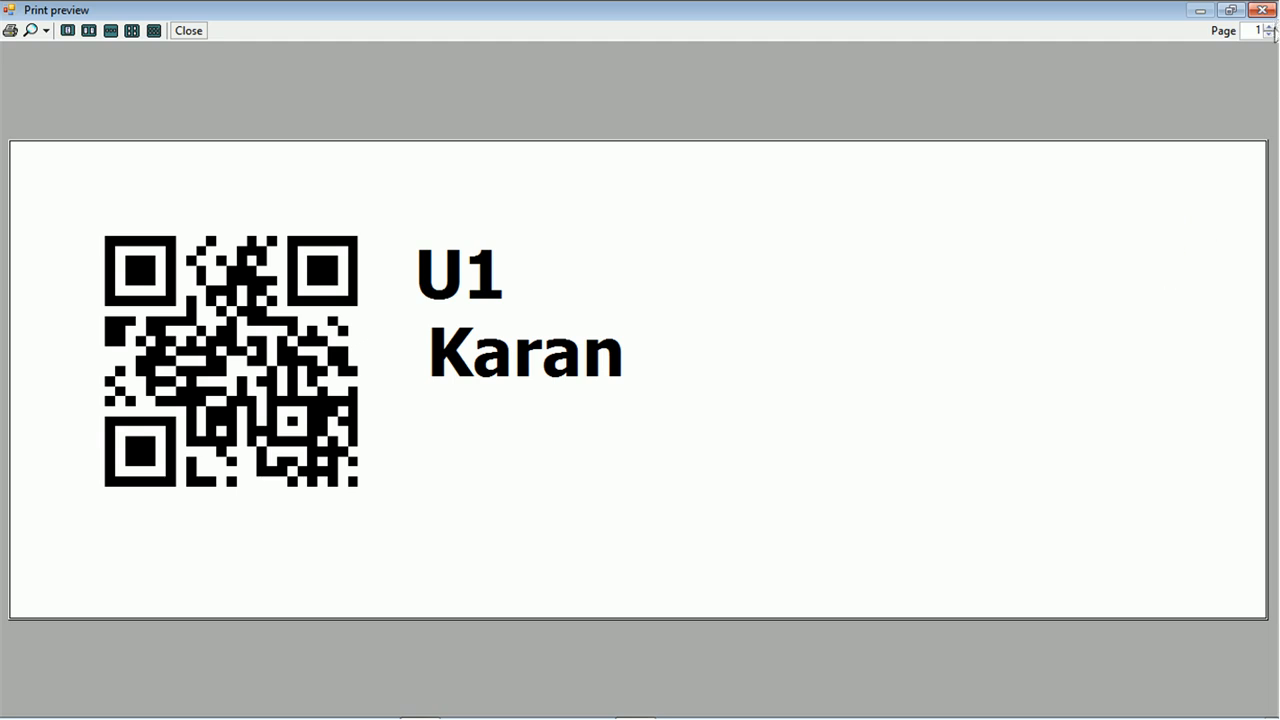
- Review the second patient's upper aligner QR labels through page 14 and close the preview
left_click(1269, 26)
left_click(1269, 26)
left_click(1269, 26)
left_click(1269, 26)
left_click(1269, 26)
left_click(1269, 26)
left_click(1269, 26)
left_click(1269, 26)
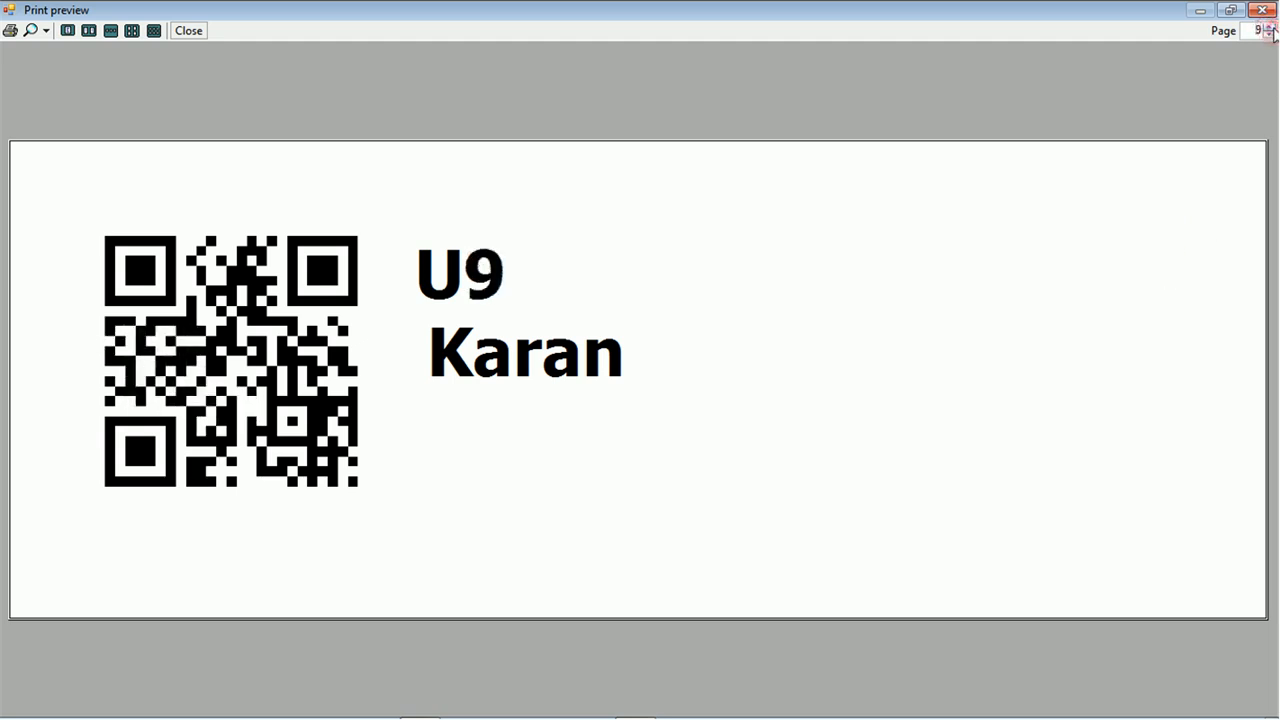
left_click(1269, 26)
left_click(1269, 26)
left_click(1269, 26)
left_click(1269, 26)
left_click(1269, 26)
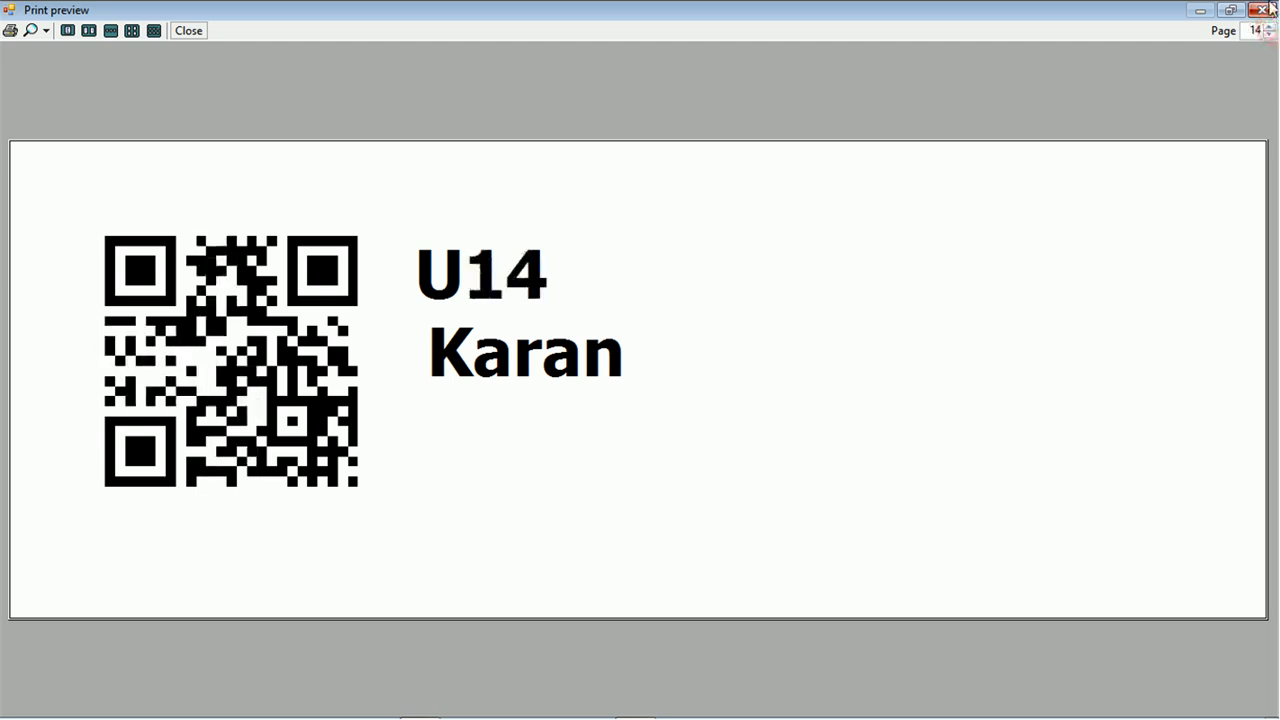
left_click(1271, 9)
- Generate the second patient's lower aligner QR labels as a PDF and look through its pages
left_click(626, 403)
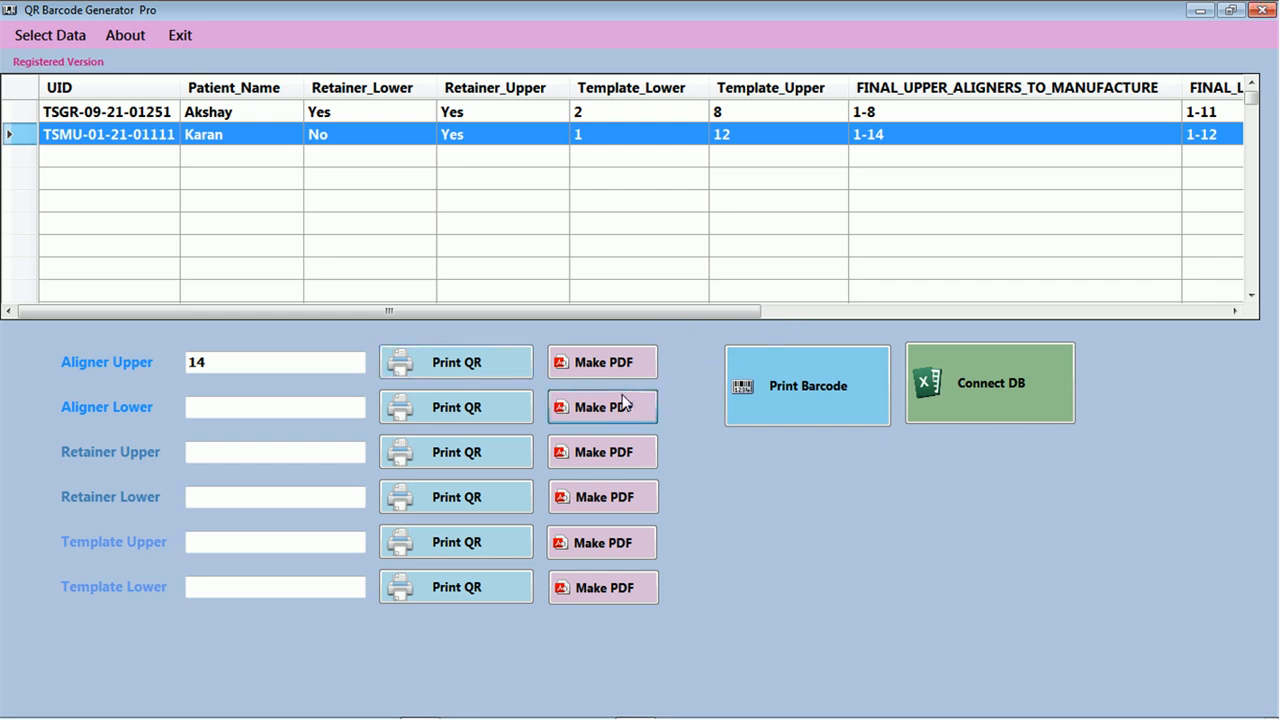
left_click(672, 431)
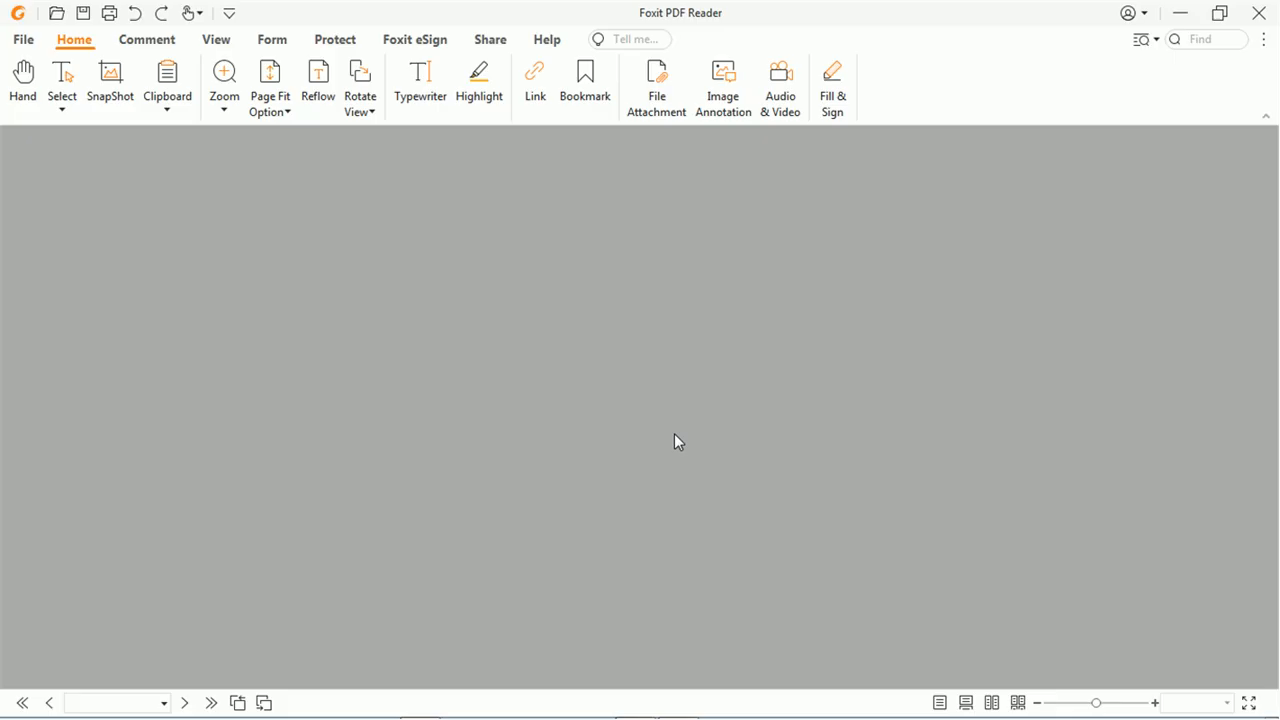
scroll(674, 443, "down", 3)
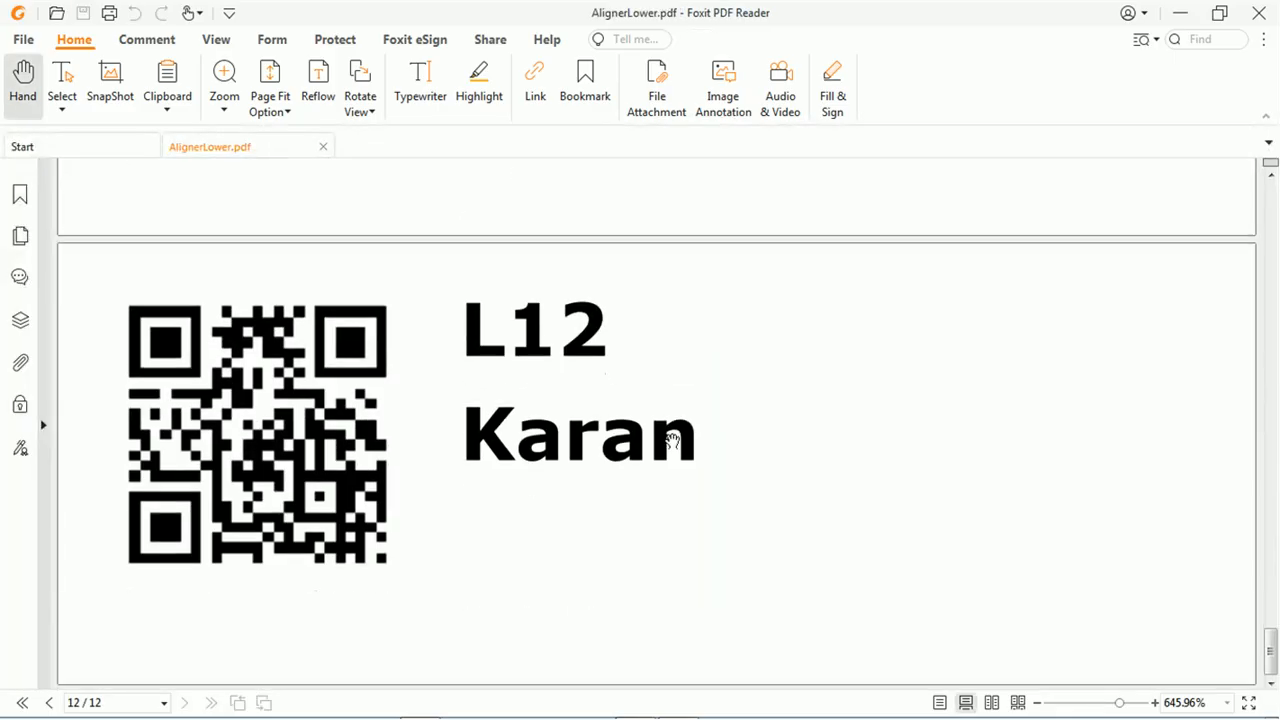
scroll(691, 470, "up", 8)
scroll(691, 468, "up", 6)
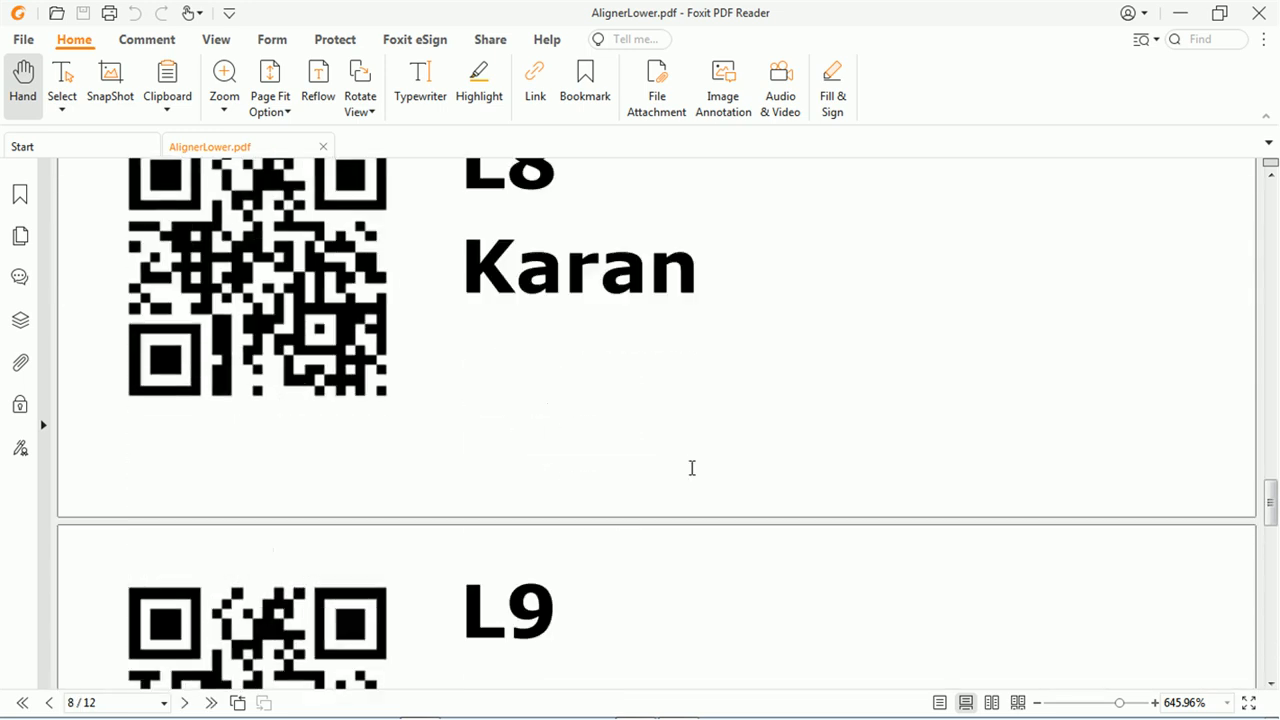
left_click(1259, 13)
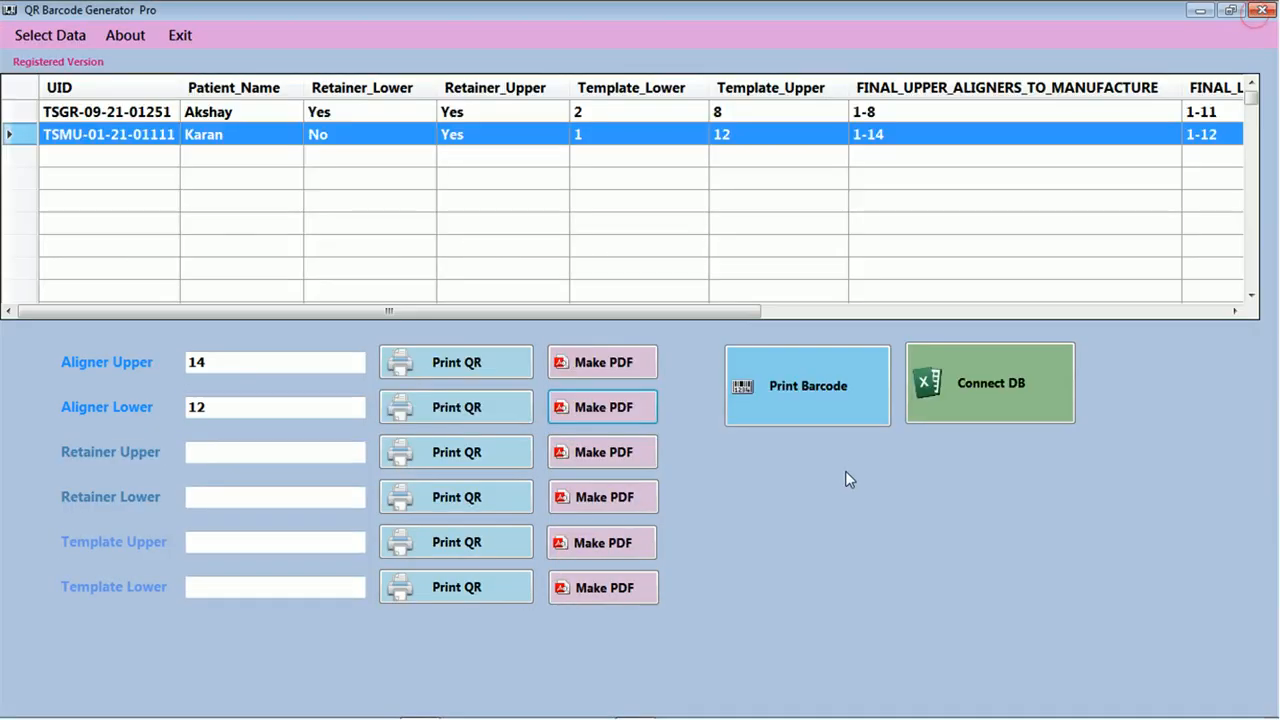
- Print the second patient's barcode label from its preview and close the preview
left_click(822, 416)
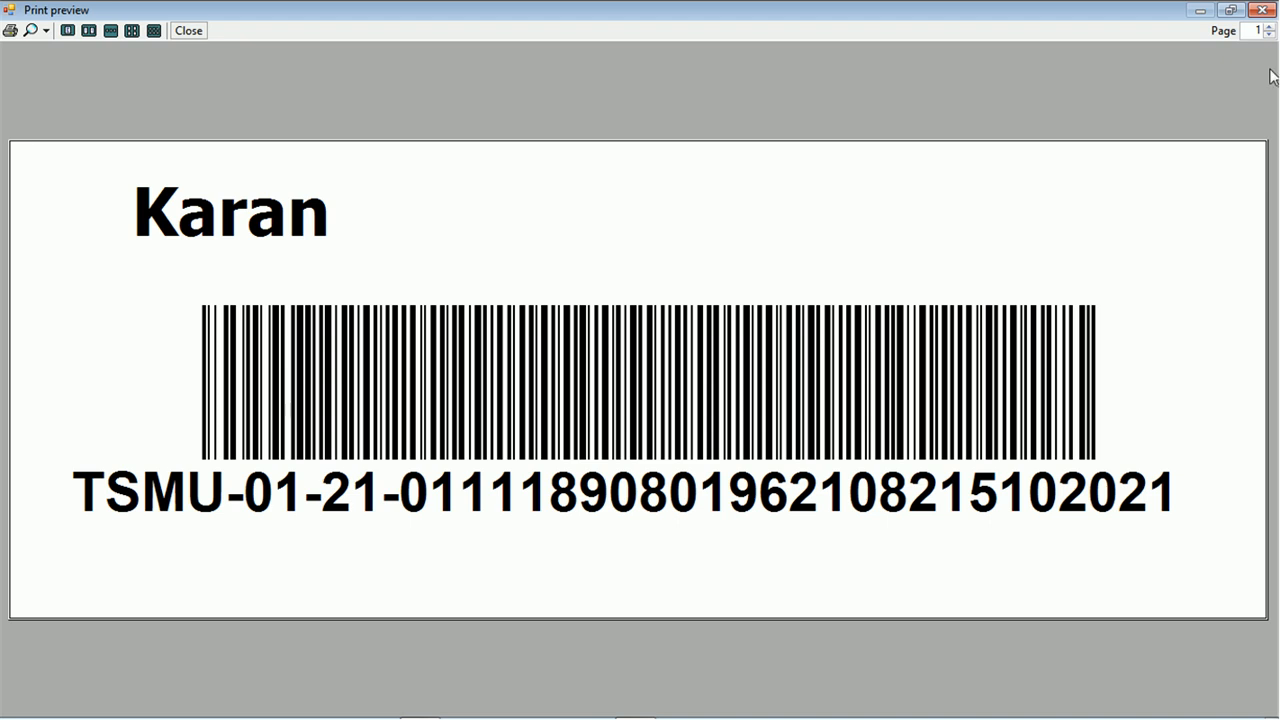
left_click(10, 31)
left_click(190, 33)
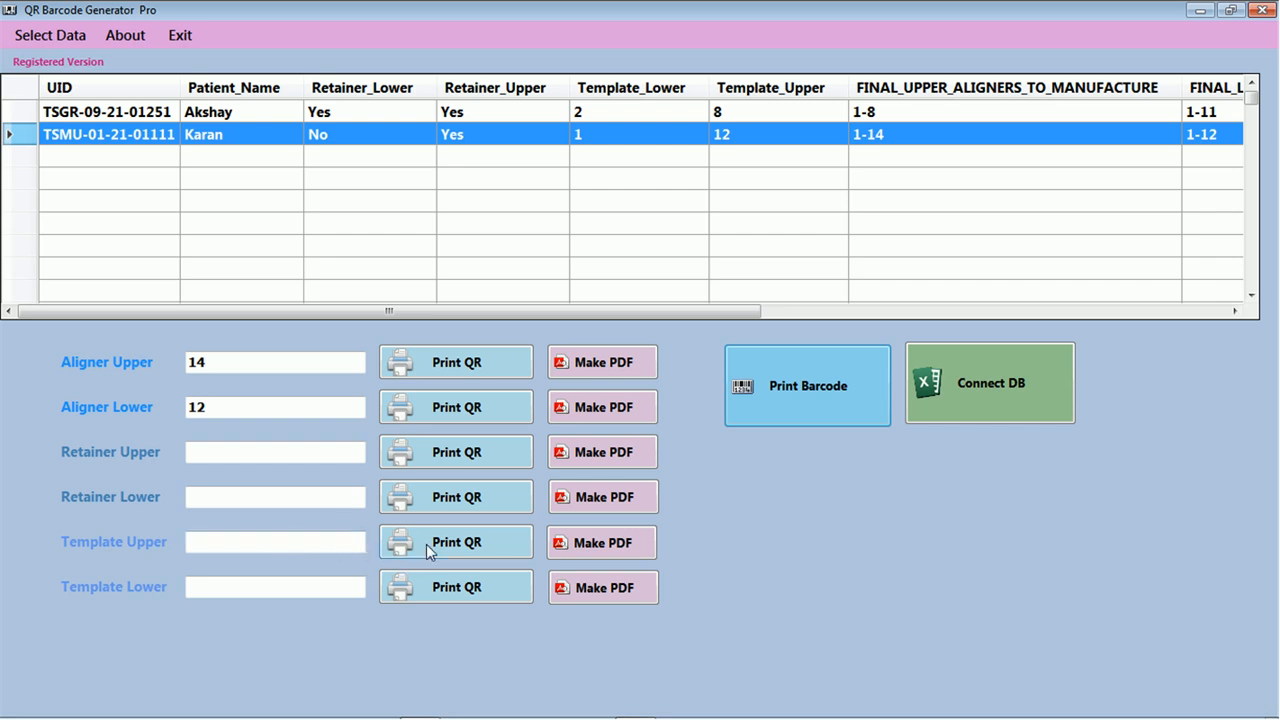
- Preview the second patient's lower template QR label, close the preview, and request the lower retainer QR label
left_click(440, 585)
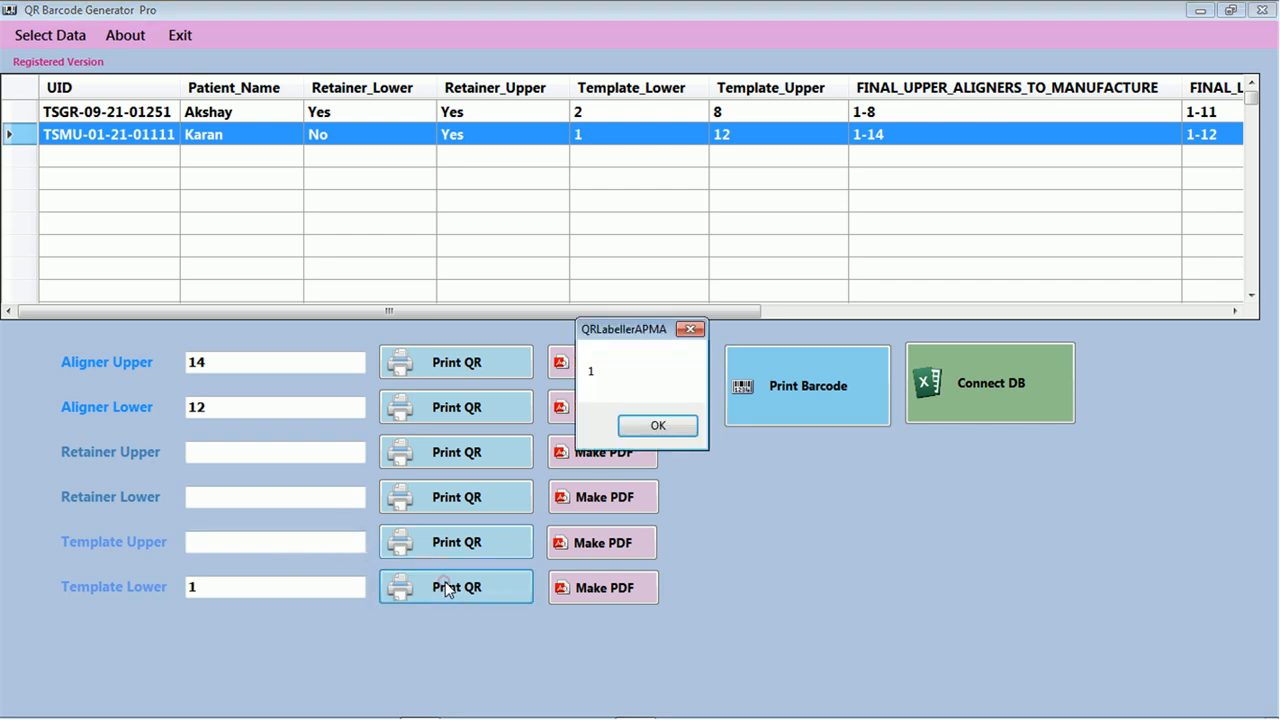
left_click(671, 431)
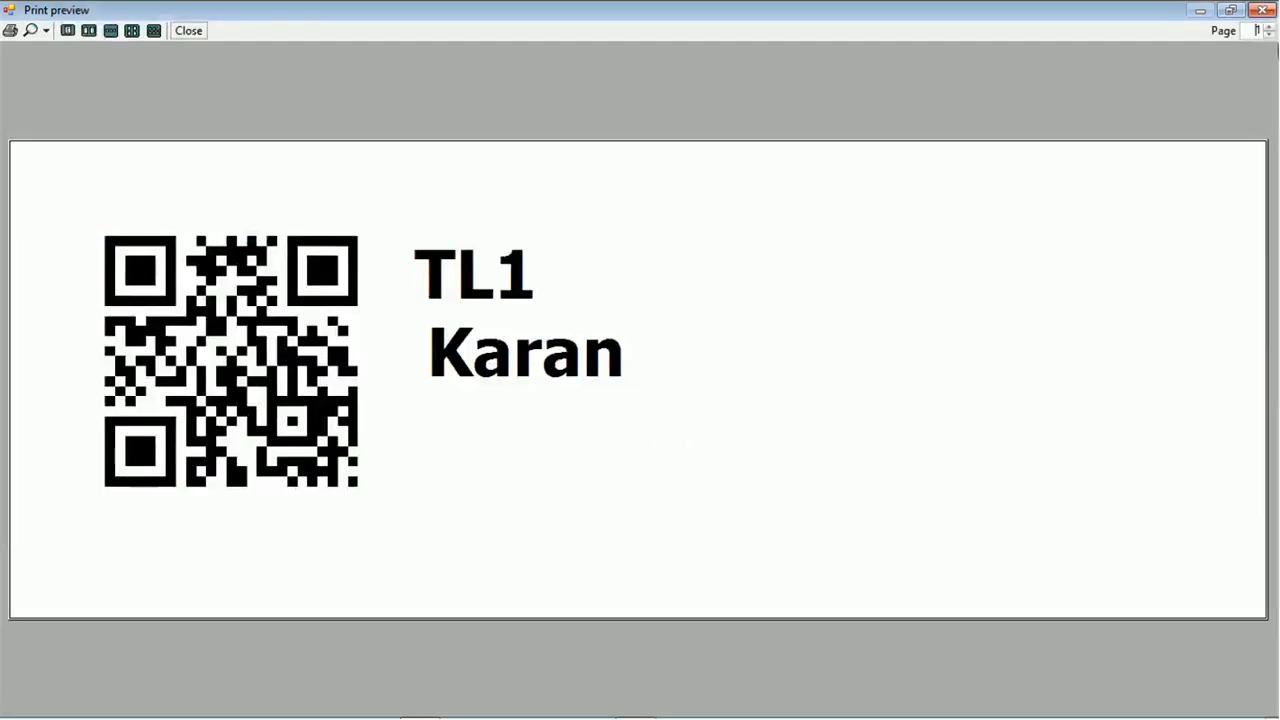
left_click(1262, 11)
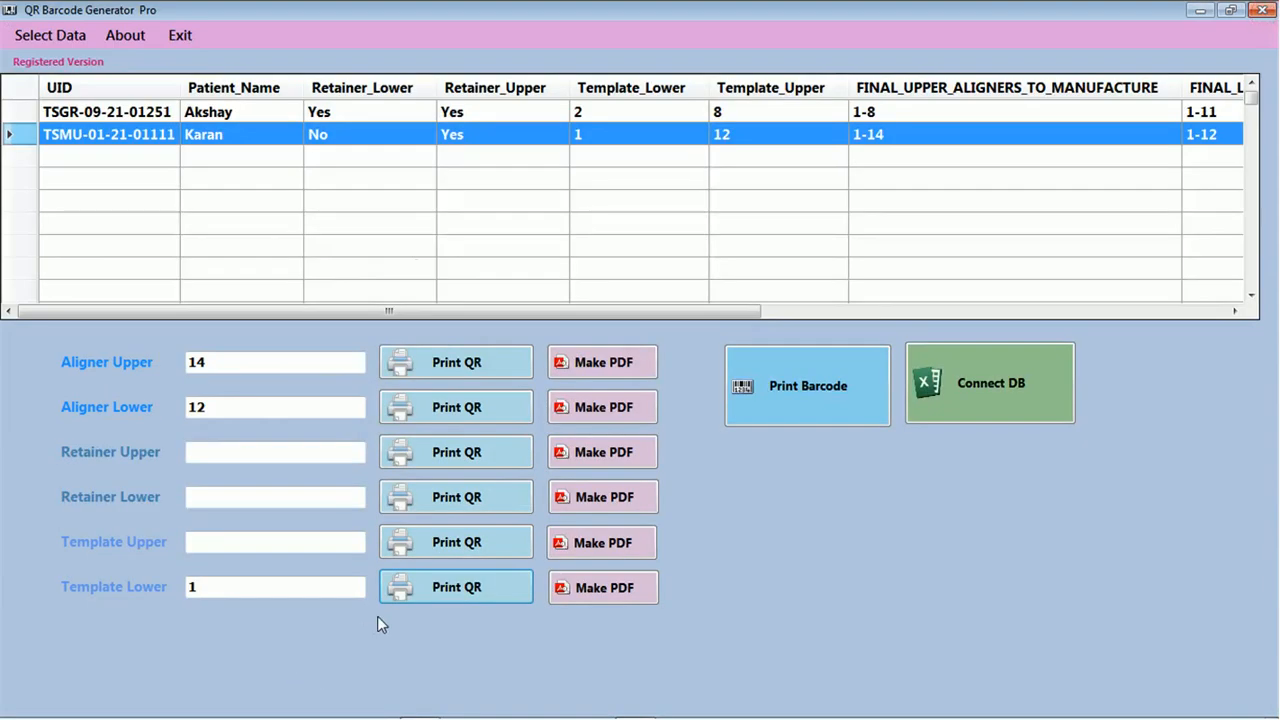
left_click(475, 499)
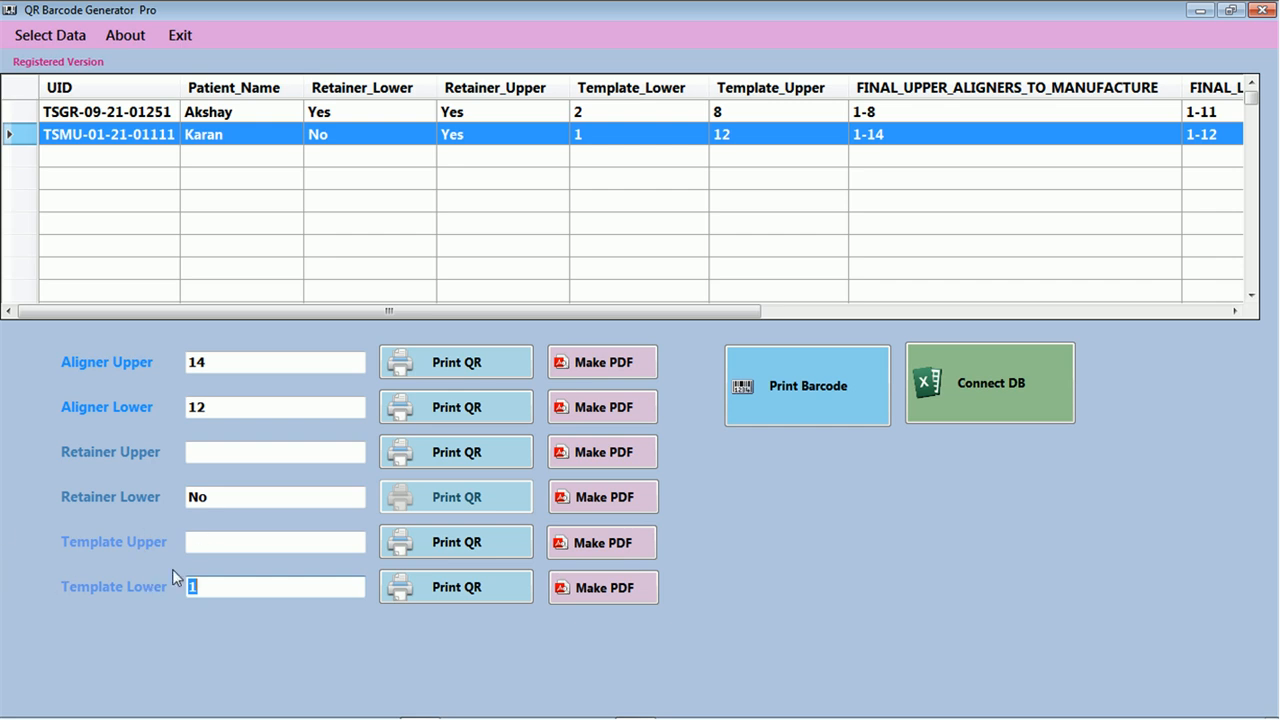
- Open and close print previews of the second patient's upper template QR labels and upper retainer QR label
left_click(226, 550)
left_click(417, 544)
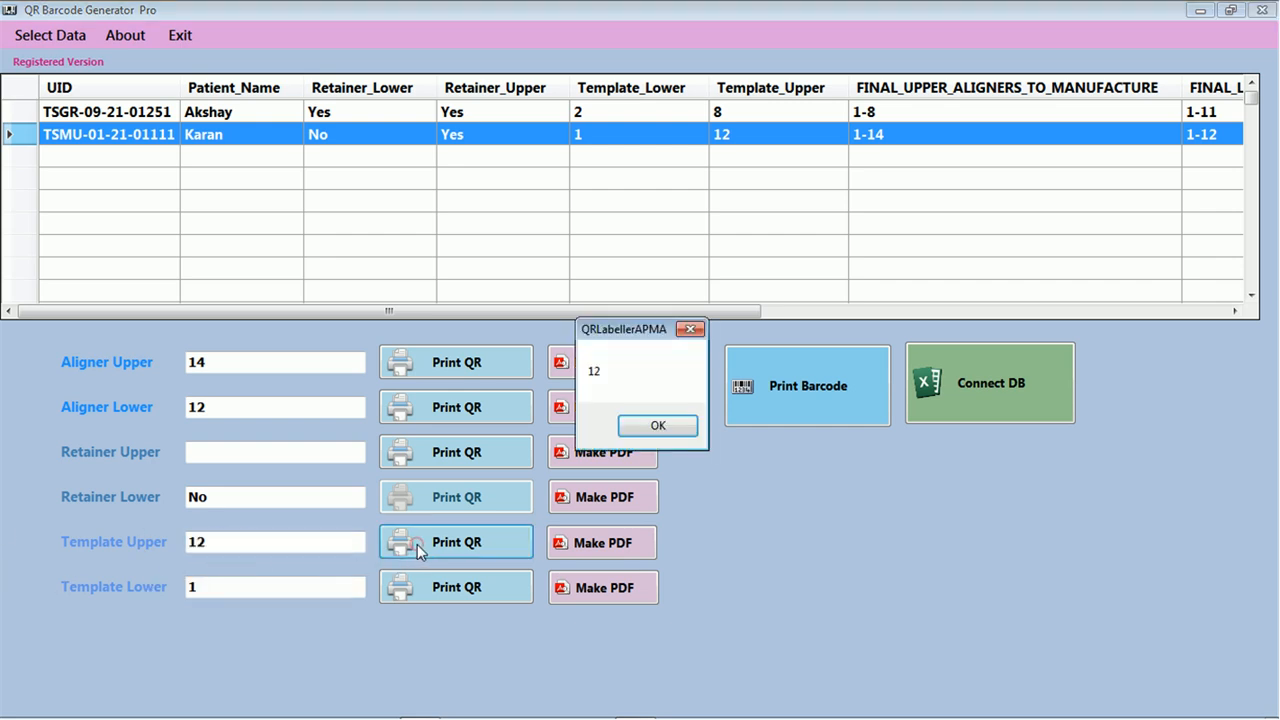
left_click(656, 427)
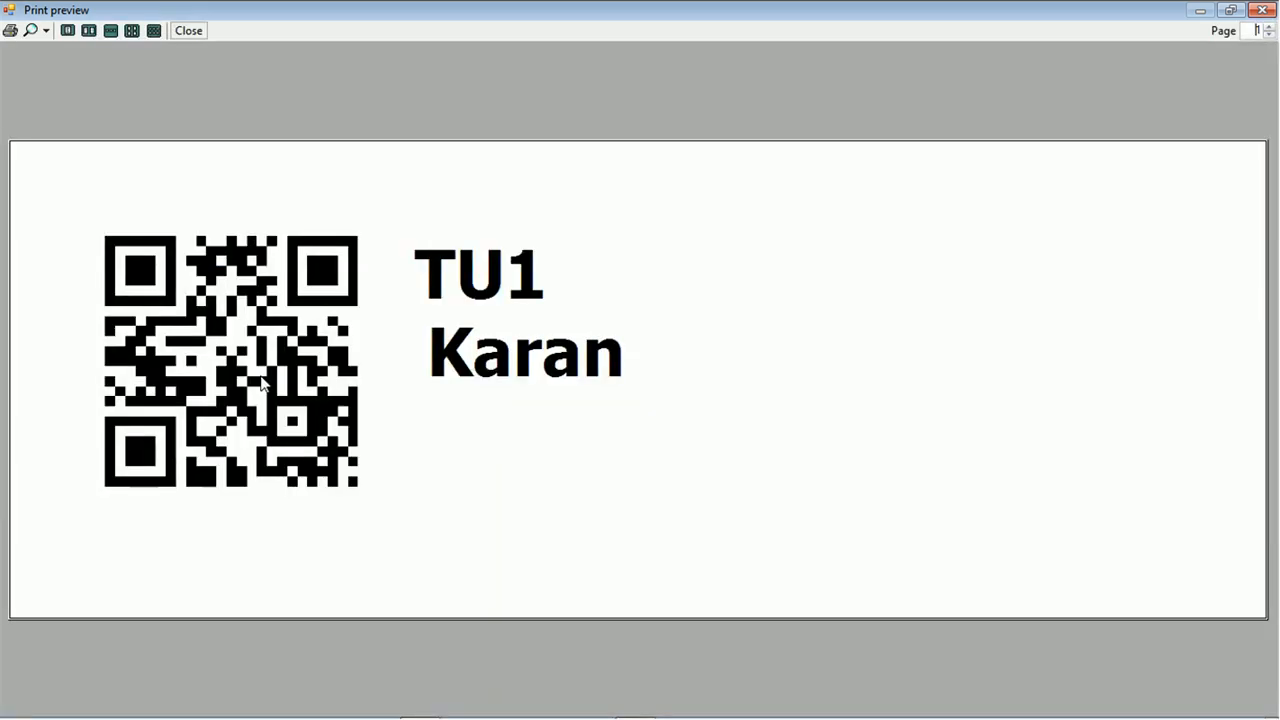
left_click(197, 32)
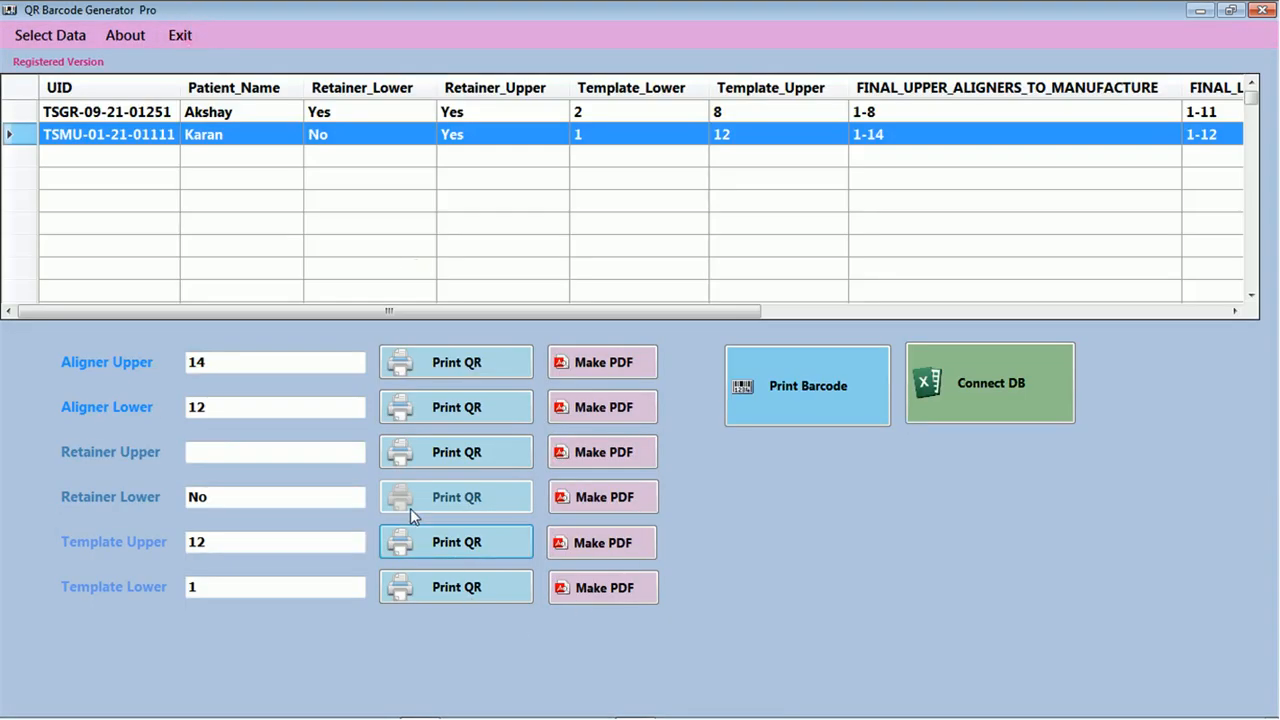
left_click(416, 450)
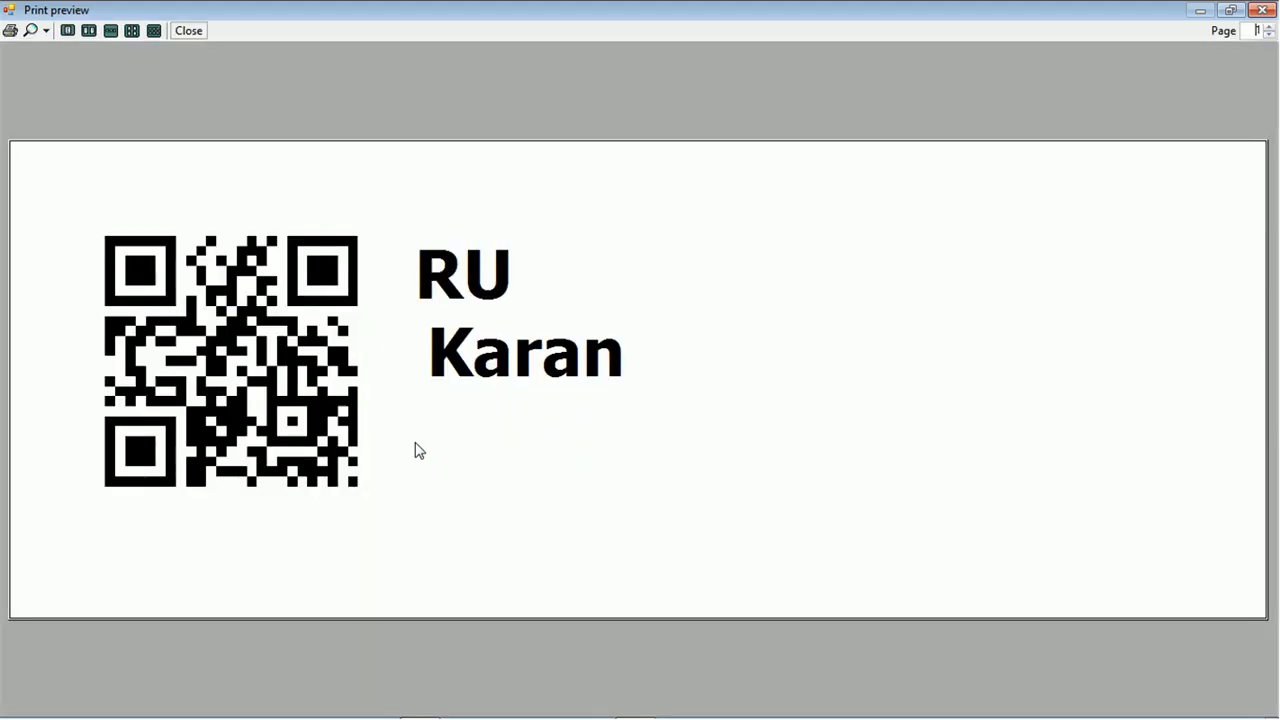
left_click(1262, 10)
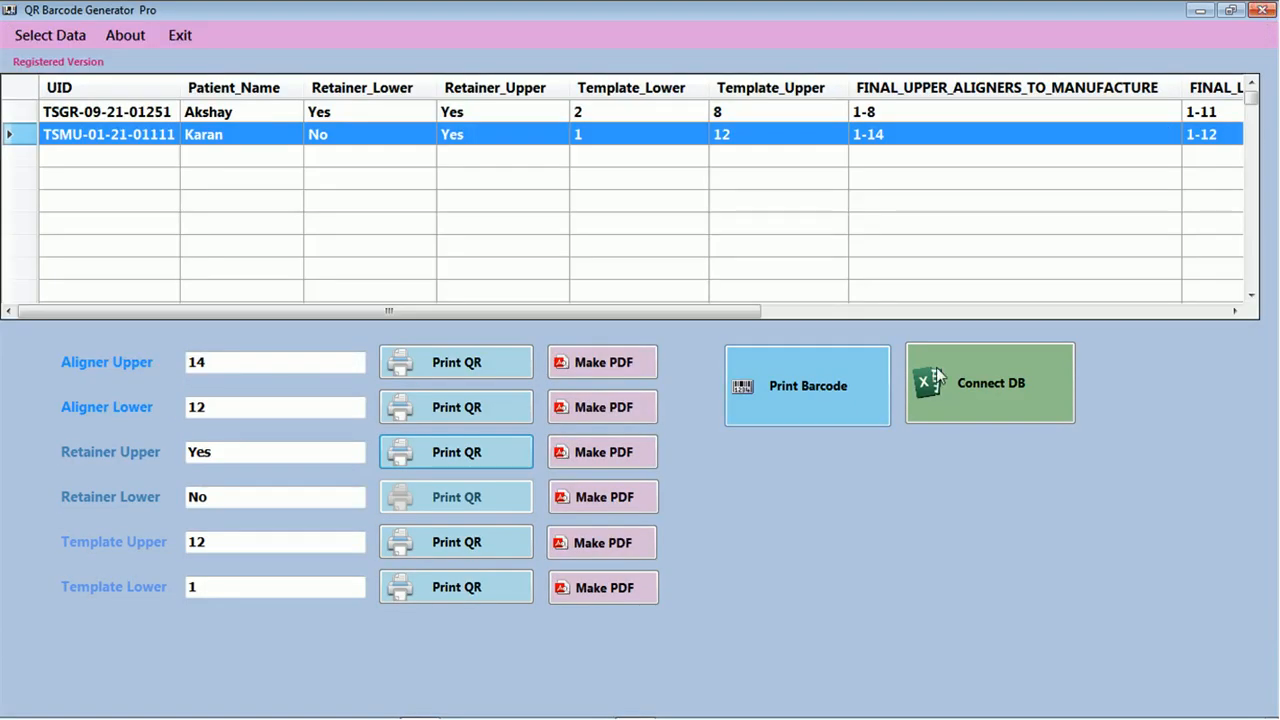
- Generate the second patient's lower template QR label as a PDF and close the resulting document
left_click(590, 594)
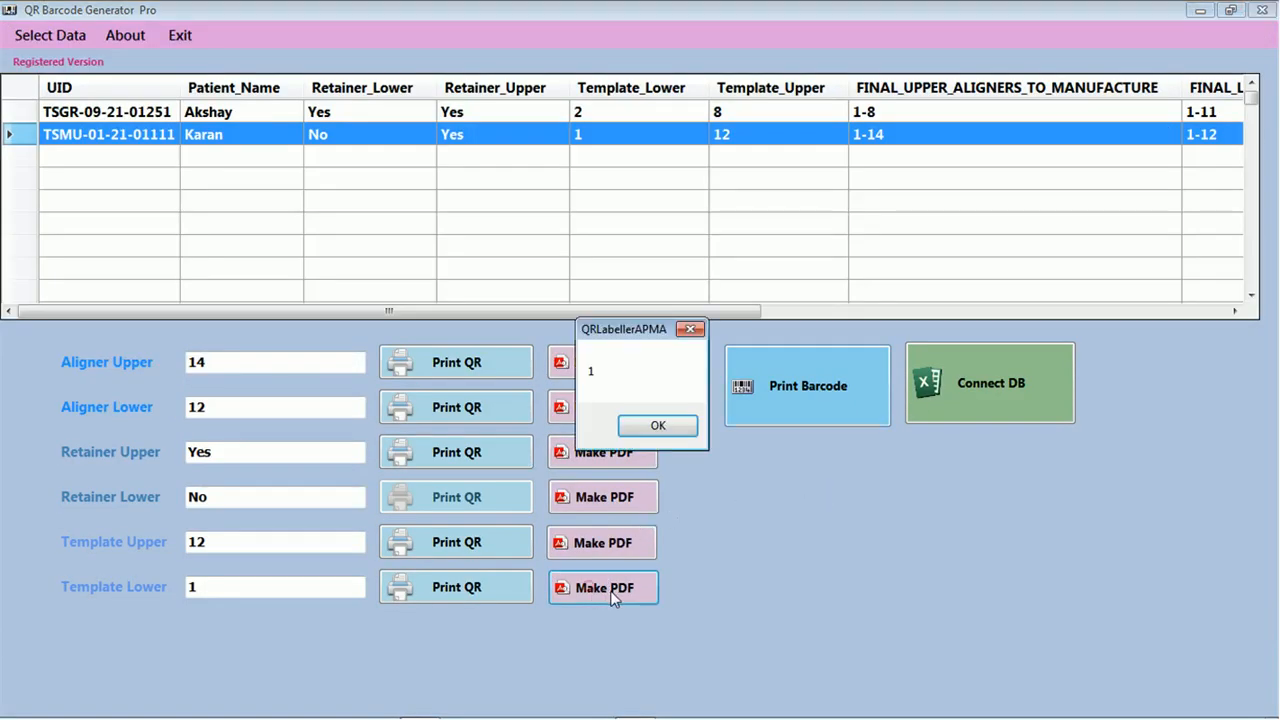
left_click(653, 430)
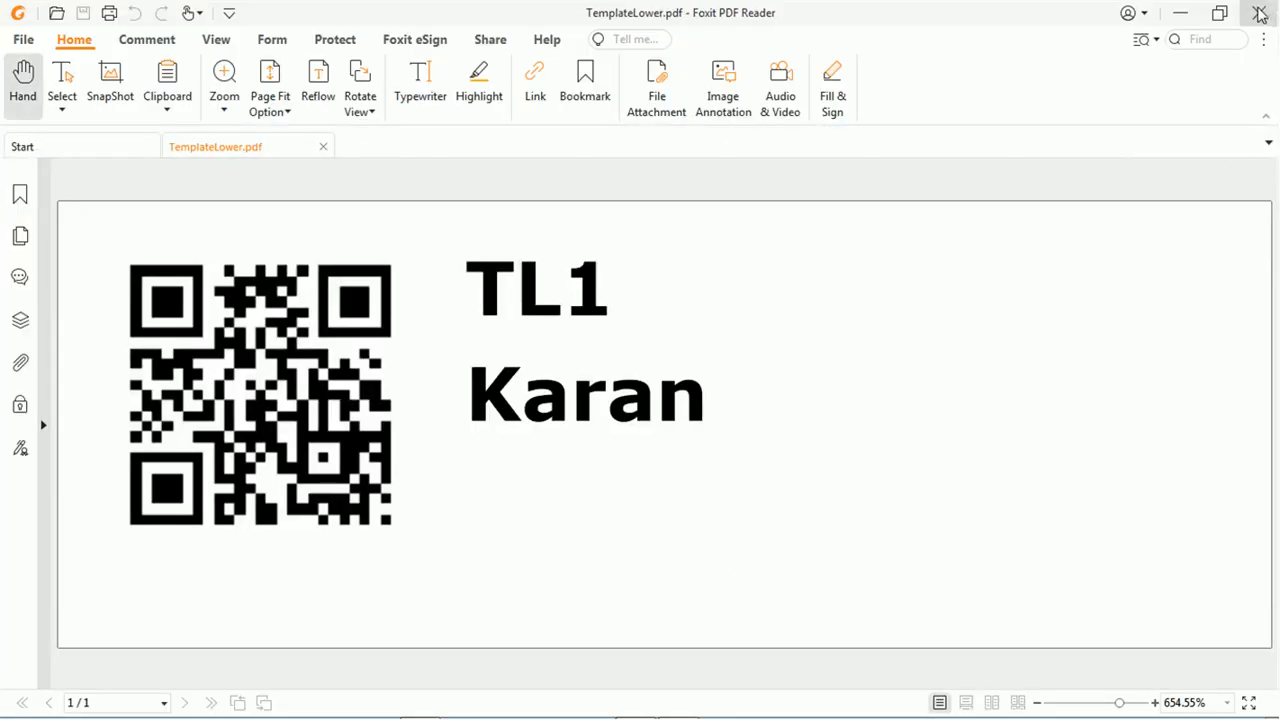
left_click(1260, 12)
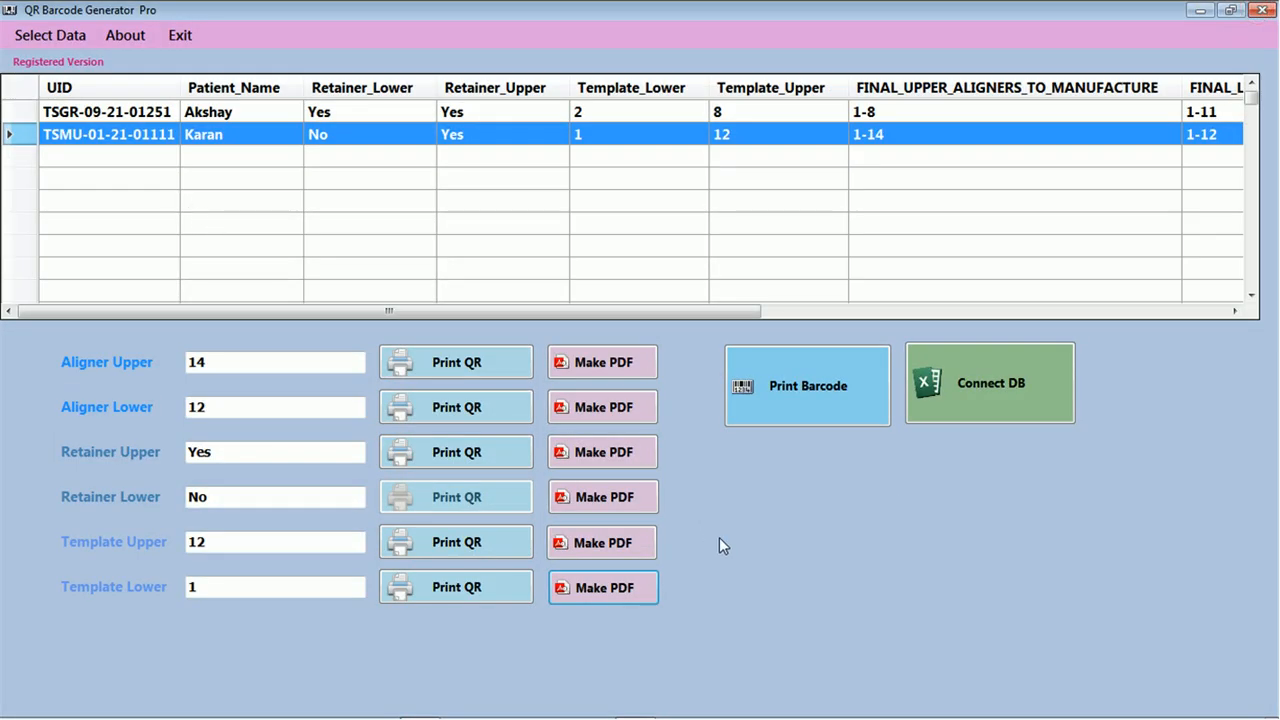
- Exit the label generator program
left_click(180, 36)
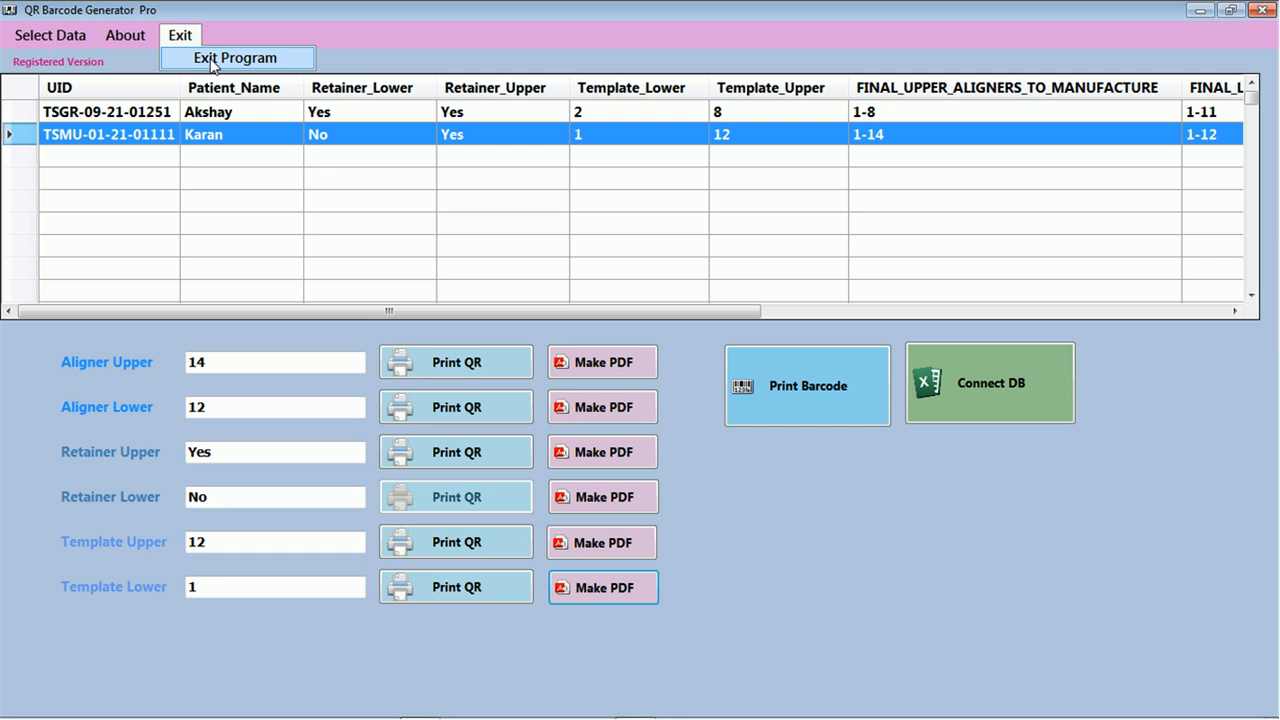
left_click(212, 60)
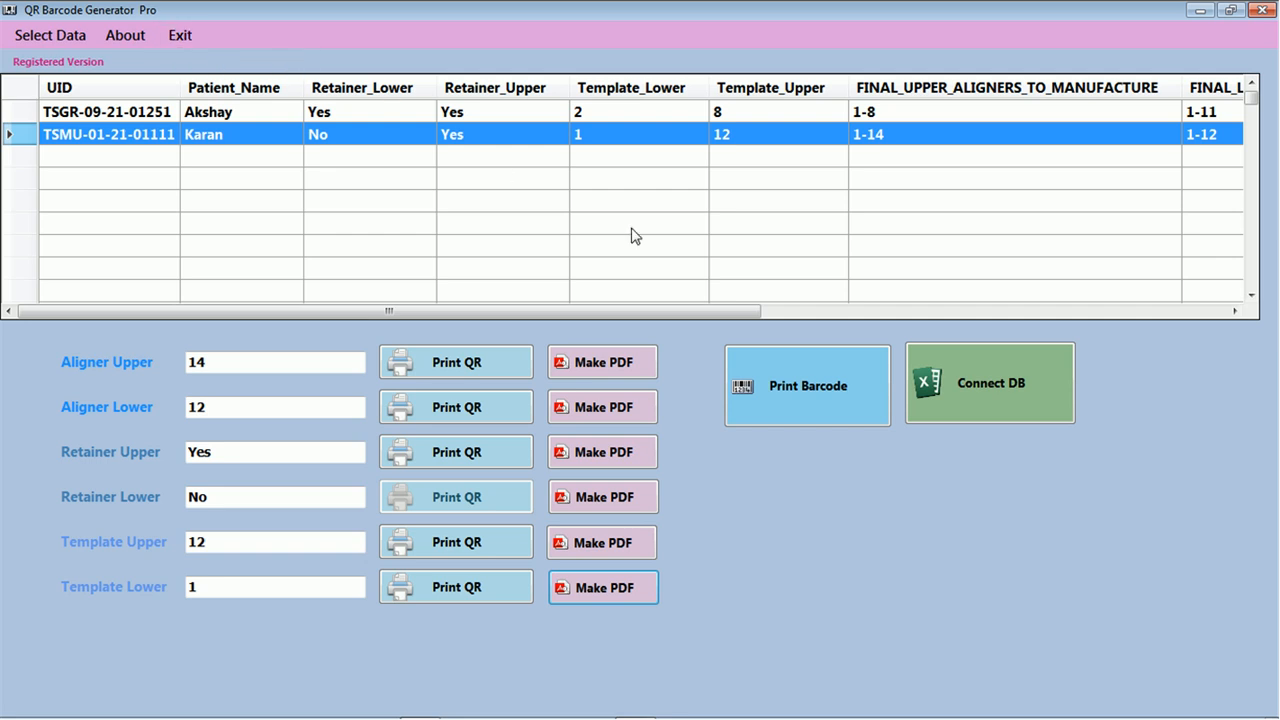